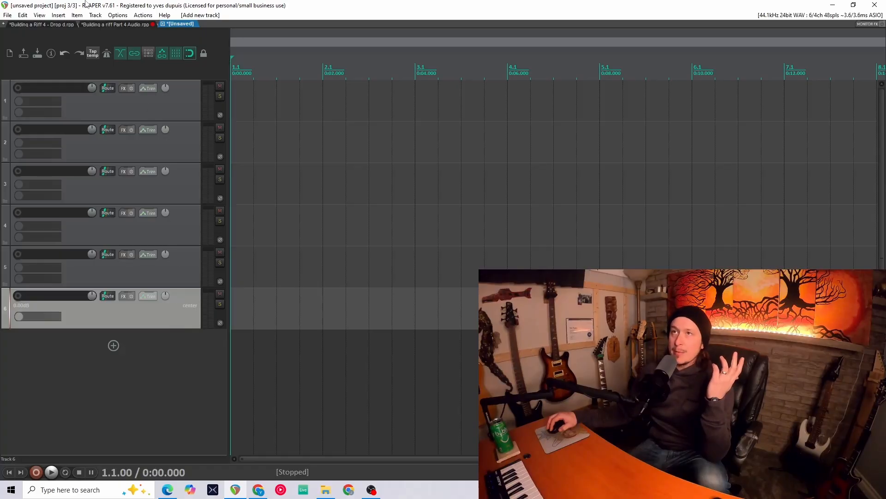
- Switch to the reference riff project and scroll through its track layout
click(43, 26)
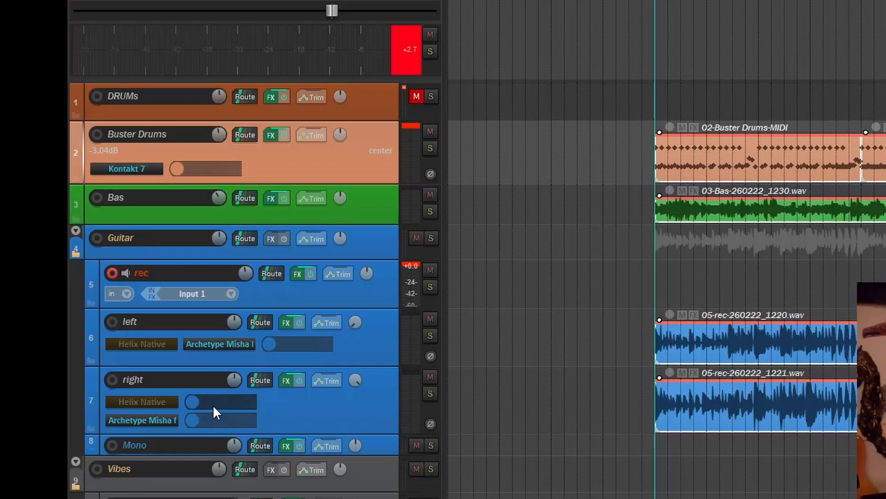
scroll(98, 319, down, 8)
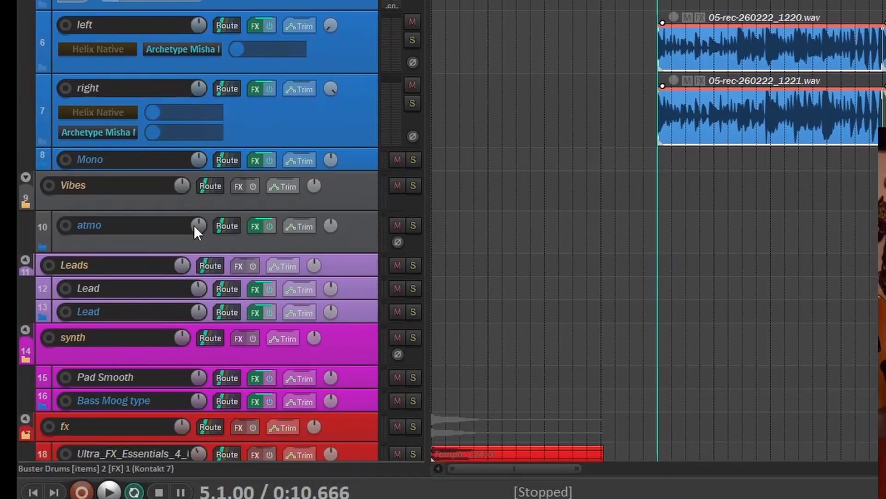
scroll(77, 361, down, 5)
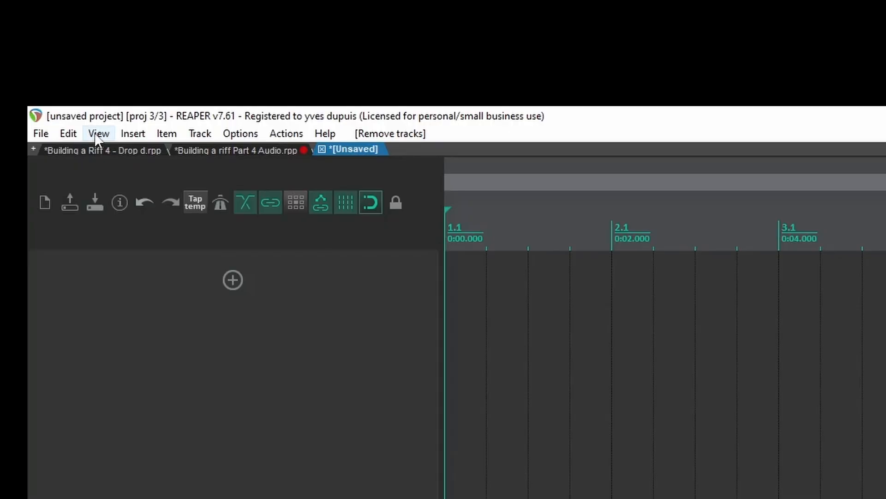
- Show the master track and insert a new virtual instrument track
click(39, 17)
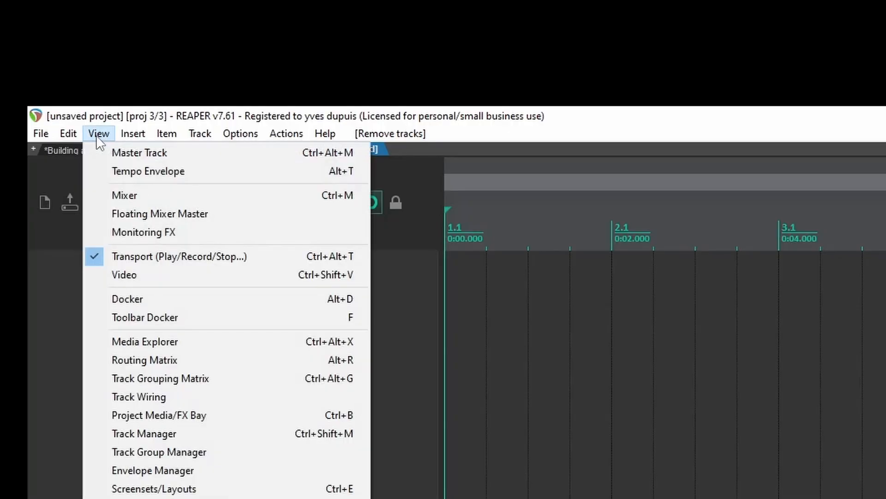
click(122, 152)
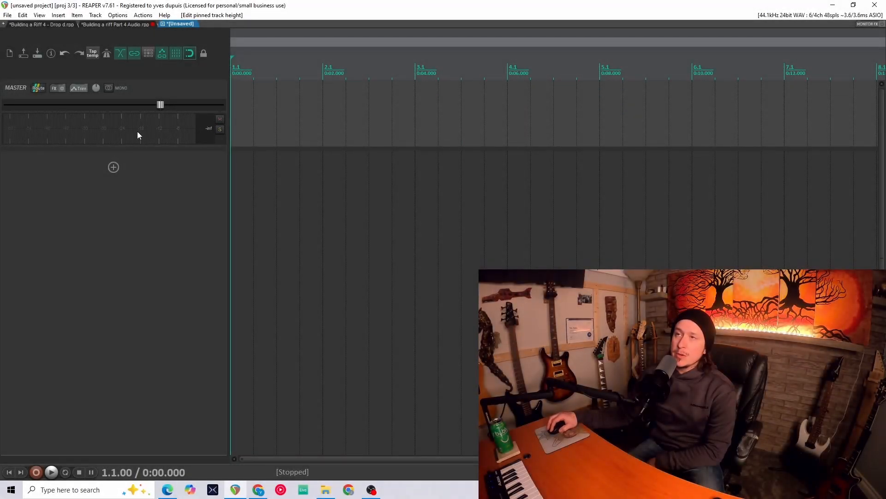
right_click(116, 201)
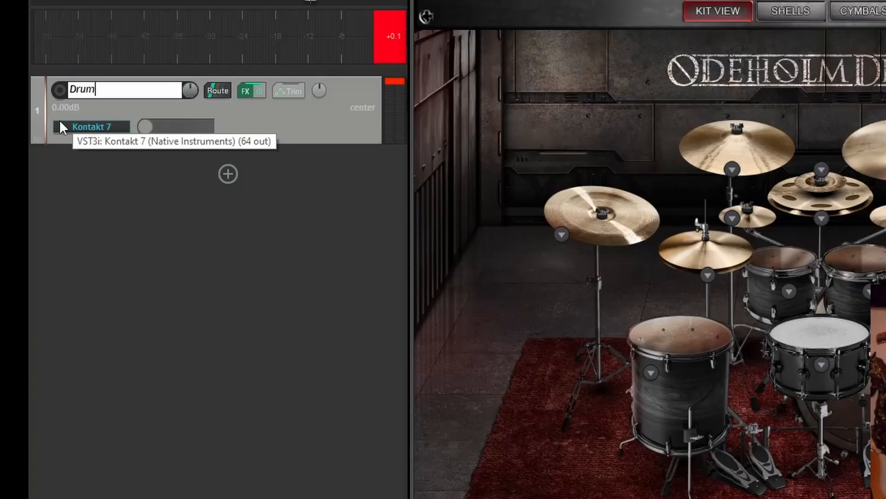
key(Return)
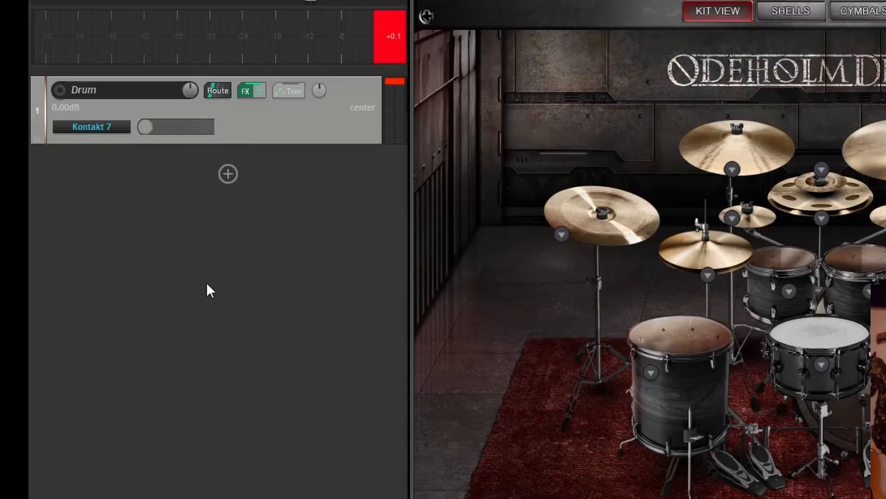
- Insert 4 new tracks after the Drum track
click(216, 220)
right_click(172, 228)
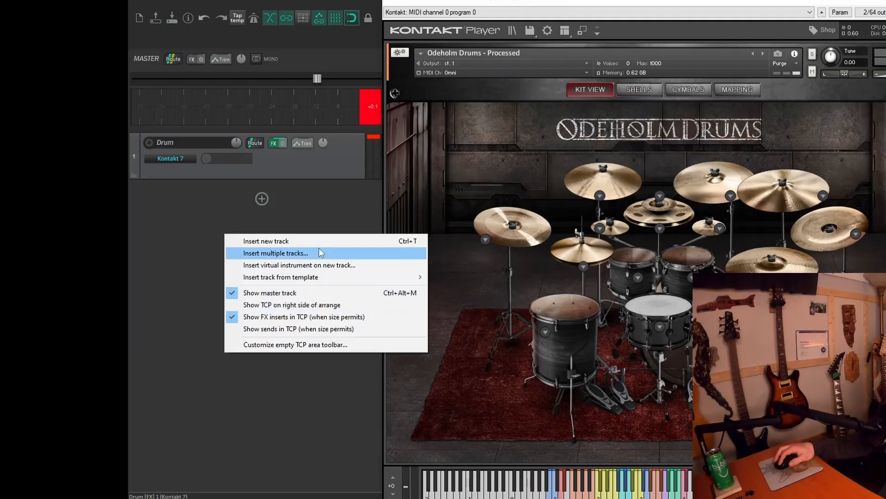
click(154, 252)
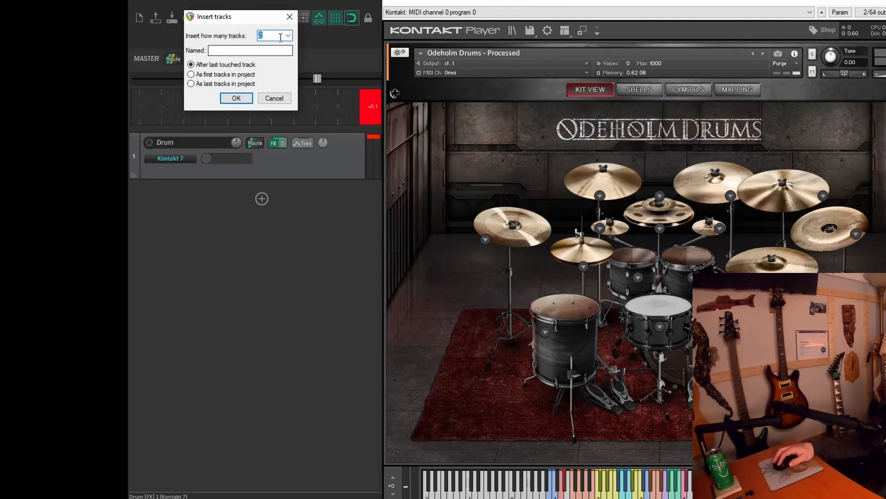
text(4)
key(Return)
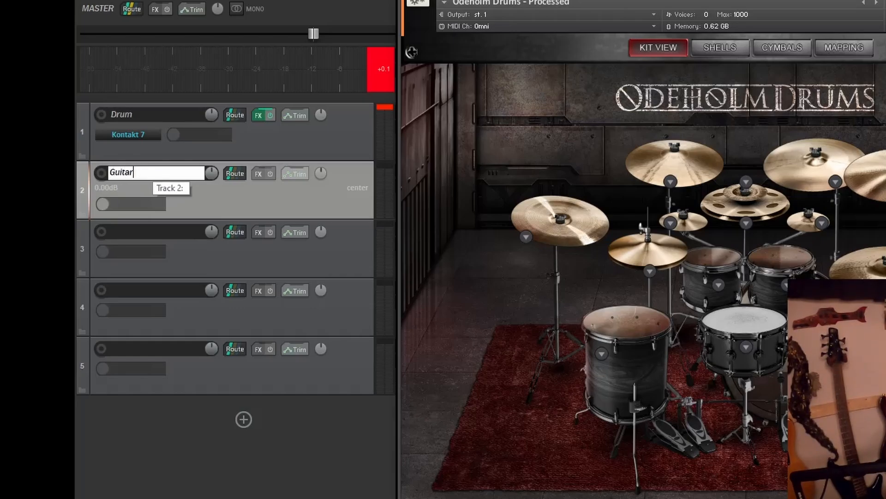
- Name the four new tracks Guitar Dist, Record, Left and Right
text(Guitar Dist)
key(Tab)
text(Record)
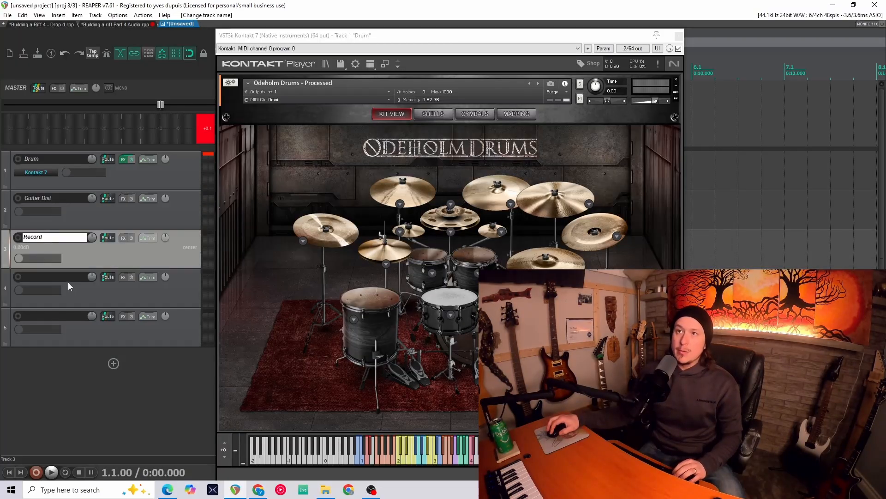
key(Tab)
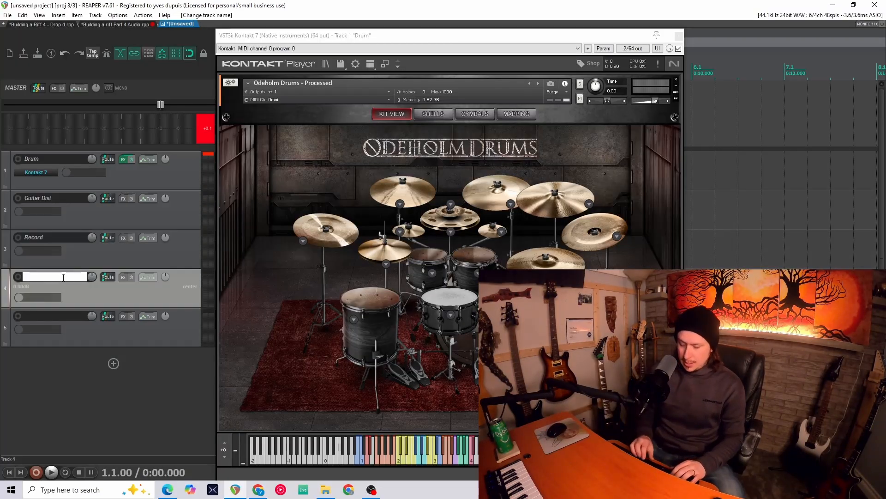
text(Left)
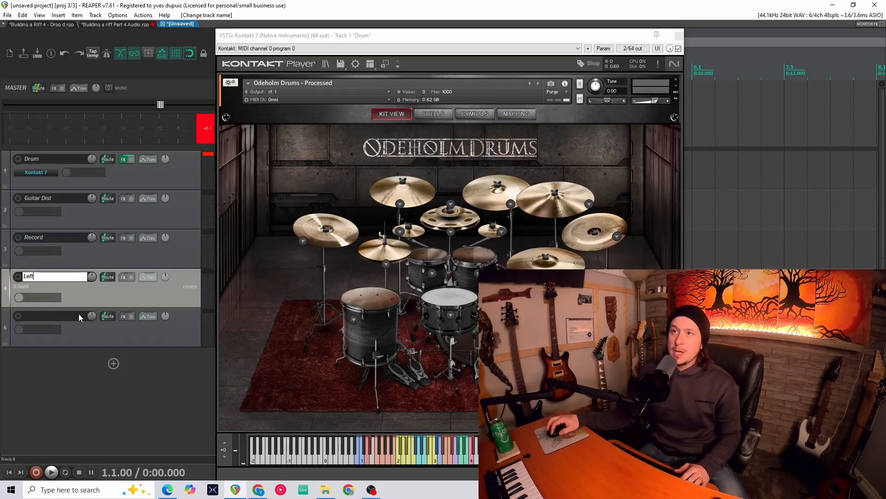
key(Tab)
text(Right)
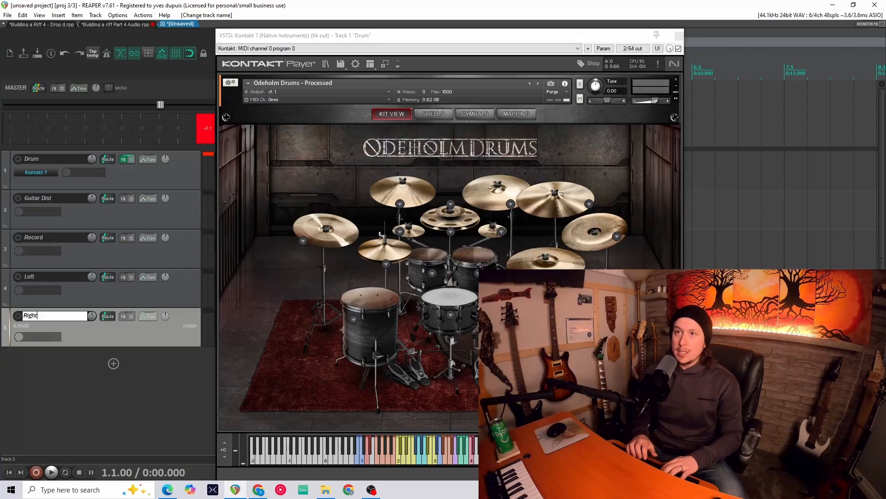
key(Return)
- Move the Record, Left and Right tracks into the Guitar Dist track as a folder
shift+click(148, 381)
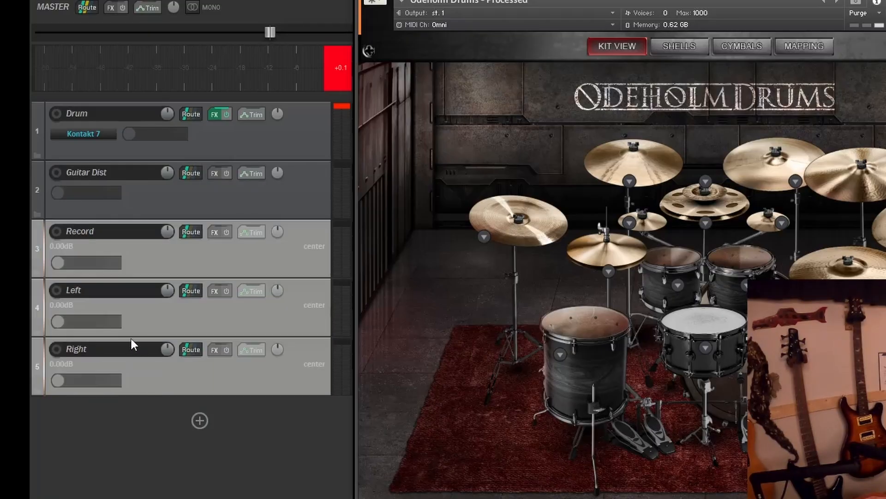
drag(33, 239, 164, 183)
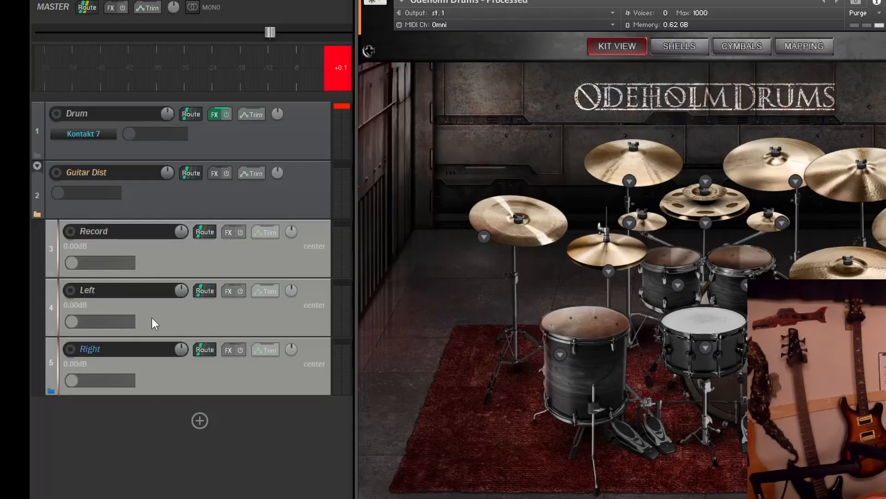
- Pan the Left track fully left and the Right track fully right
click(298, 315)
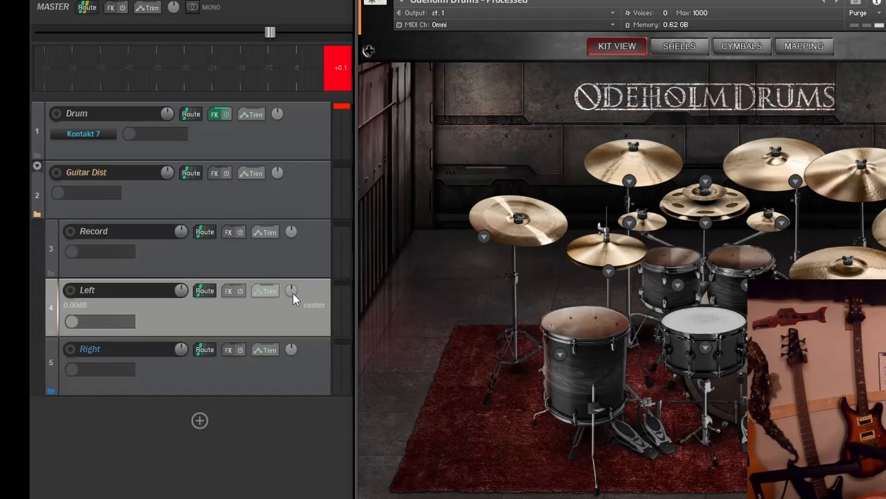
drag(290, 289, 290, 318)
drag(293, 350, 293, 320)
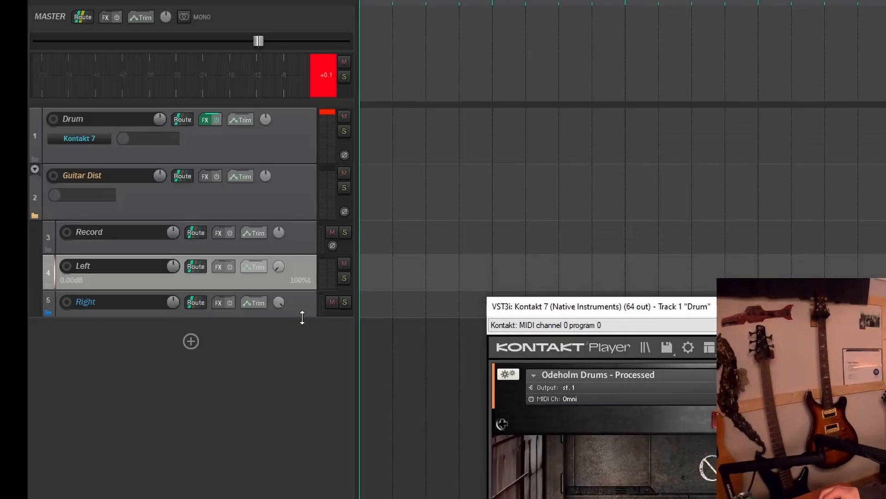
- Add a new track below the guitar group and name it Bass
click(209, 371)
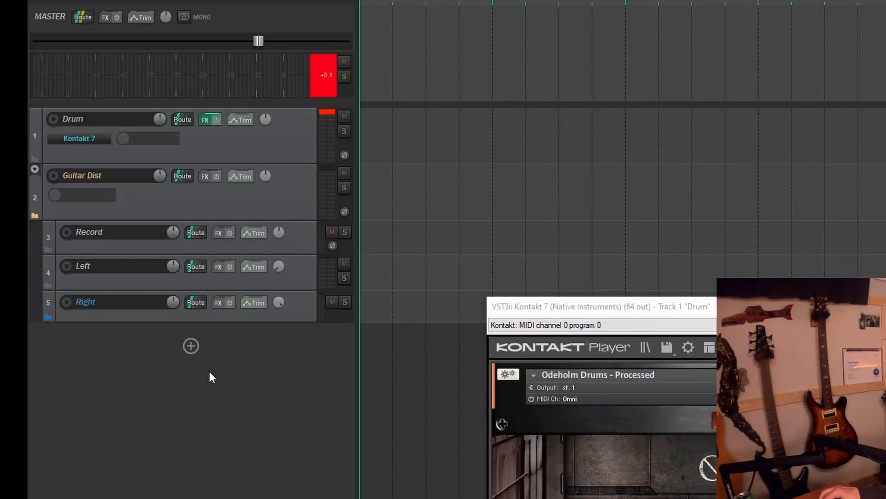
click(192, 349)
drag(154, 377, 154, 355)
double_click(115, 334)
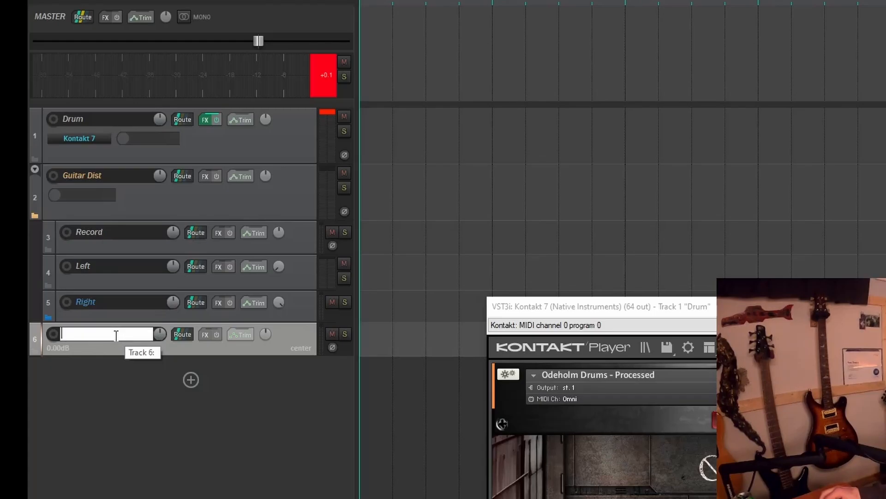
text(Bass)
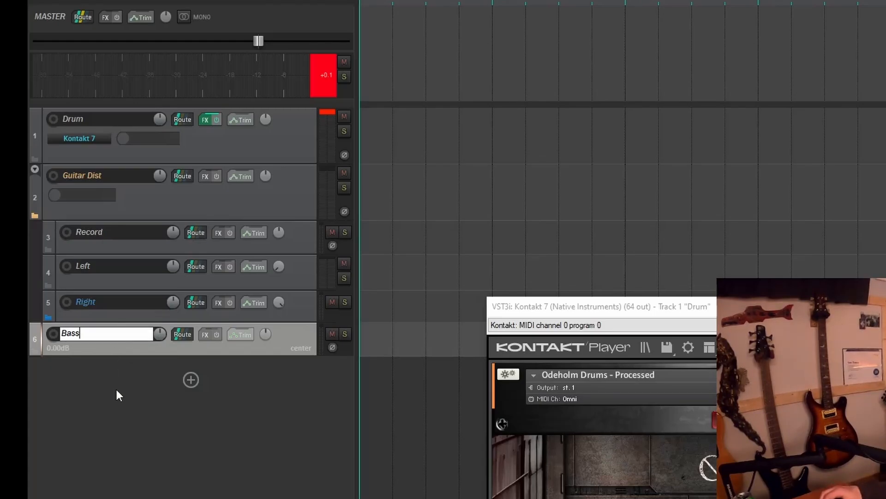
key(Return)
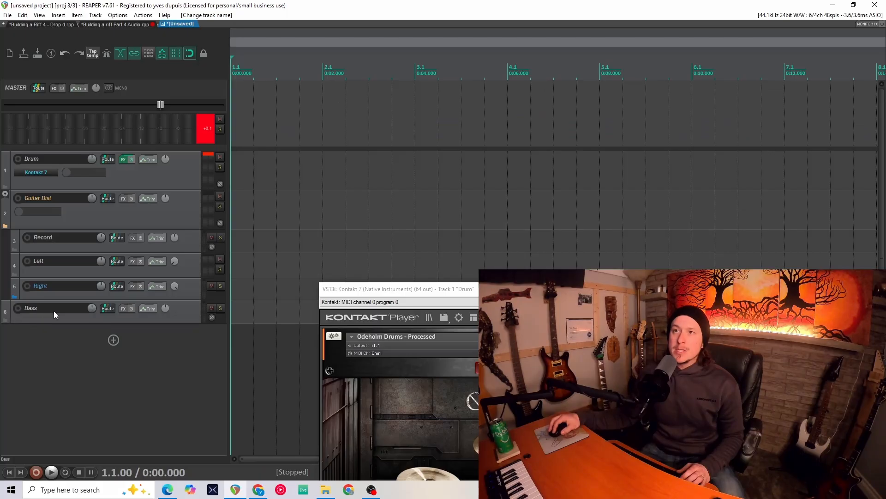
- Add two more tracks and nest them inside the Bass folder
double_click(113, 340)
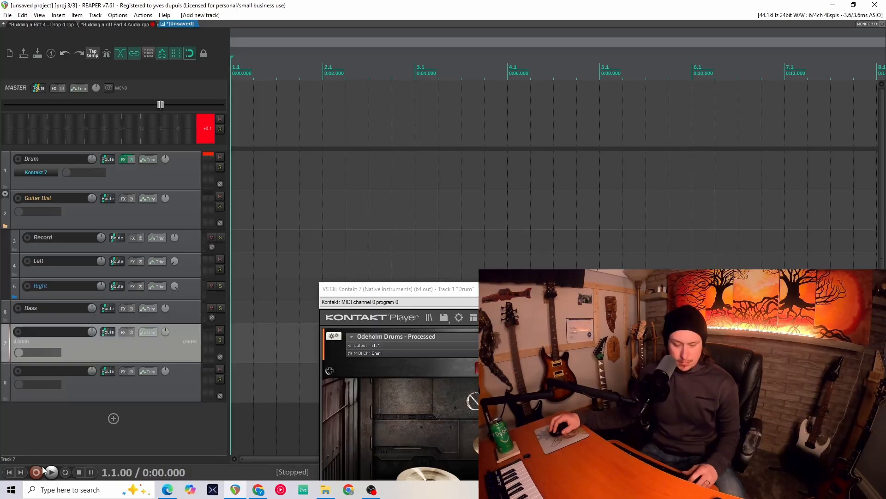
drag(19, 340, 101, 314)
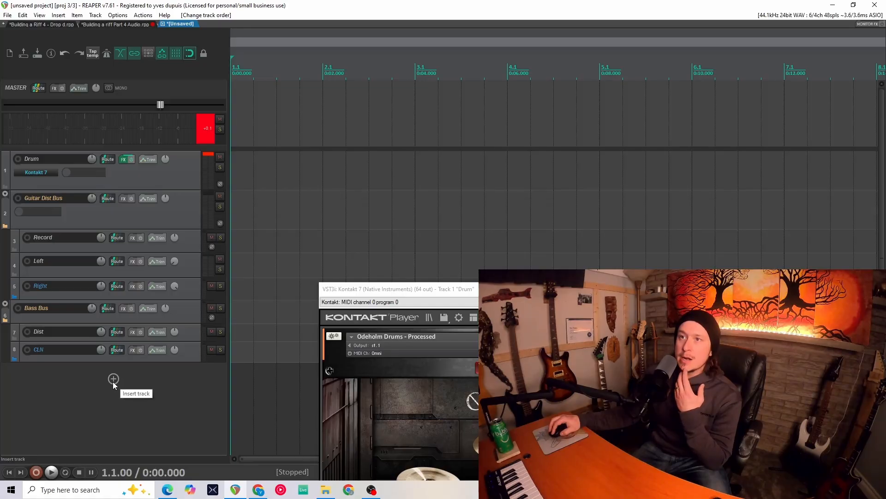
- Insert four new empty tracks below the bass group
click(114, 380)
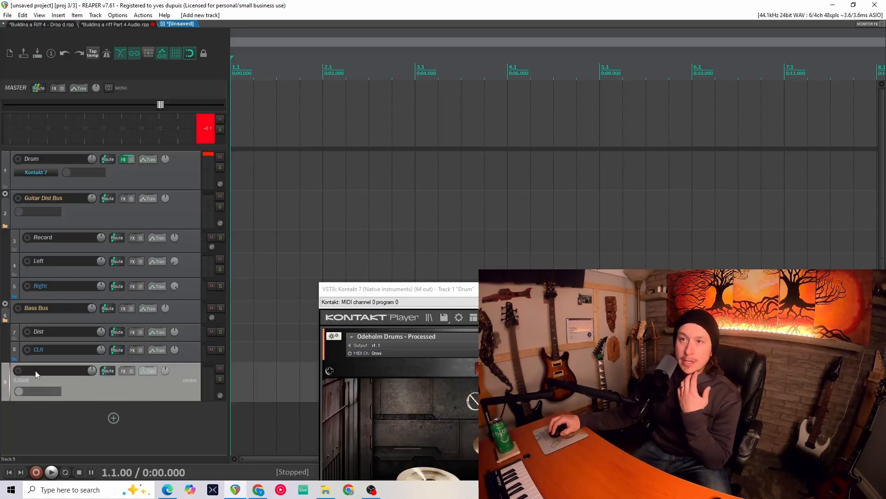
click(114, 418)
scroll(113, 420, down, 1)
click(116, 438)
scroll(115, 440, down, 2)
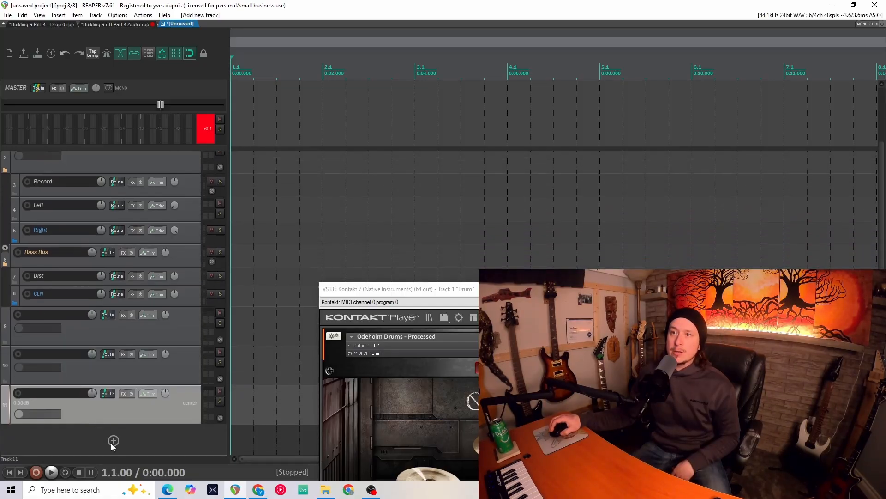
click(112, 441)
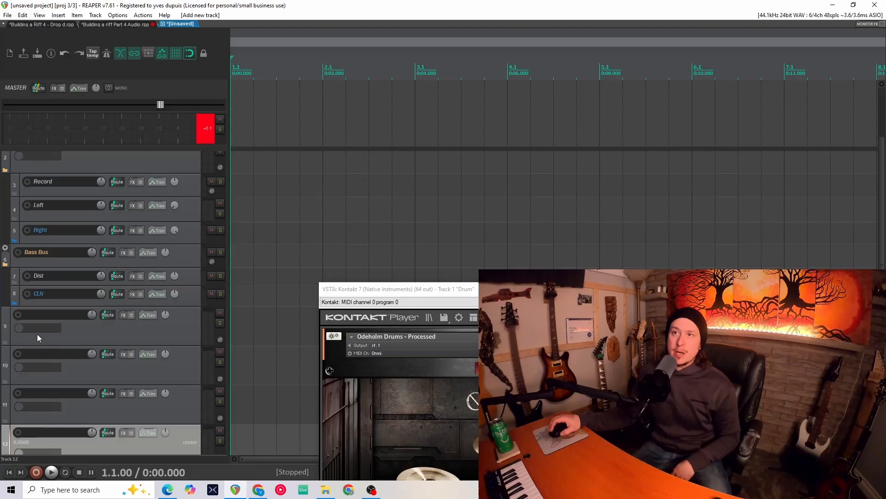
- Name the first new track Clean Guitar bus and nest the three tracks below it inside it
double_click(37, 317)
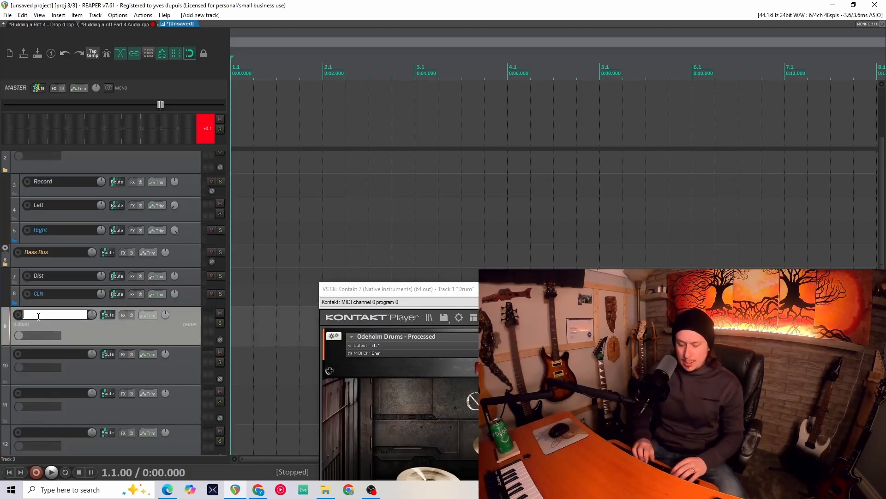
text(Clean Gui)
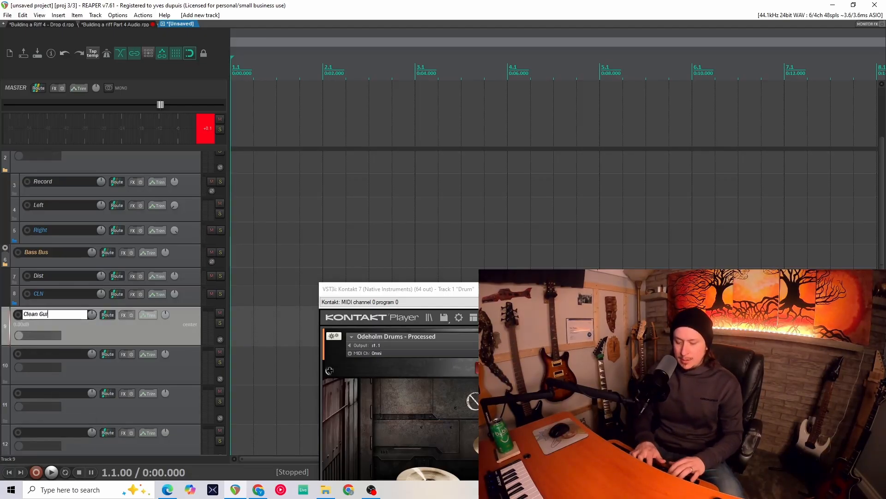
text(tar bus)
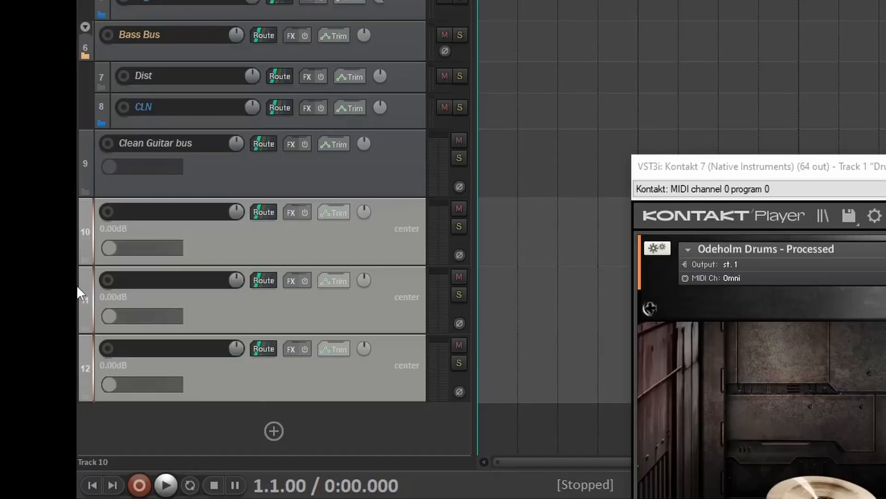
drag(103, 212, 214, 169)
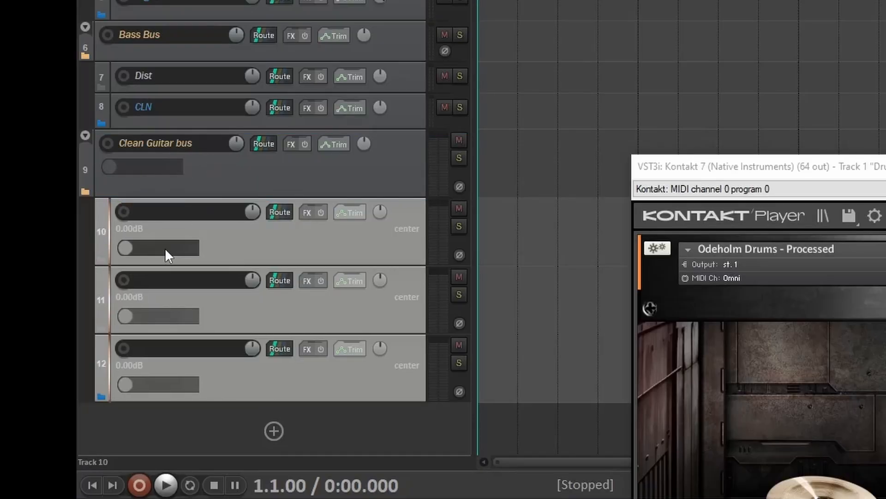
- Name the three nested tracks Record, Left and Right, and arm the Right track for recording
double_click(170, 210)
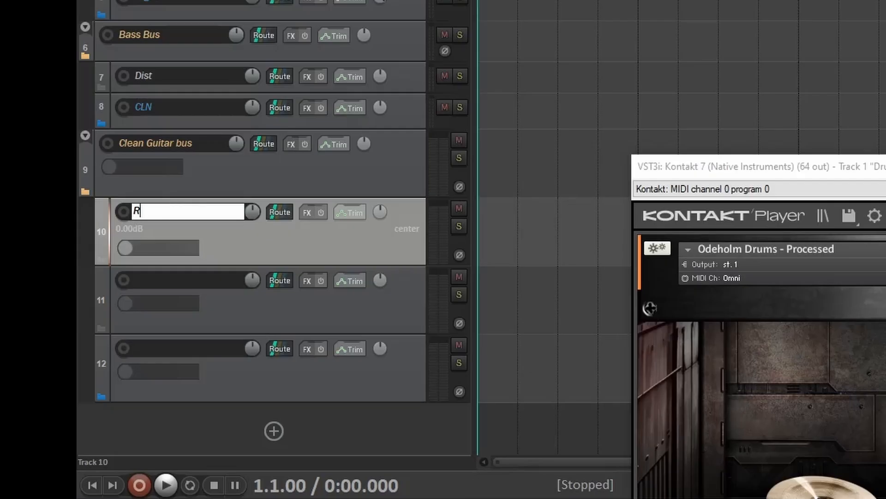
text(Record)
key(Tab)
text(Left)
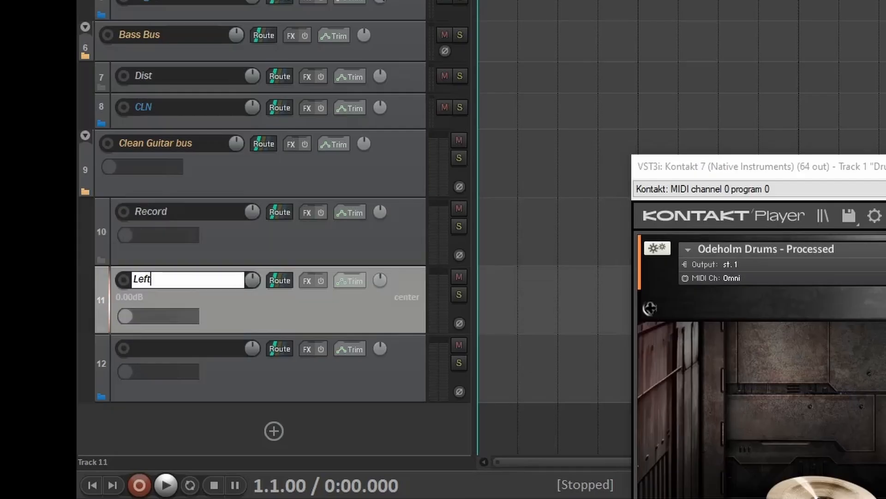
key(Tab)
text(R)
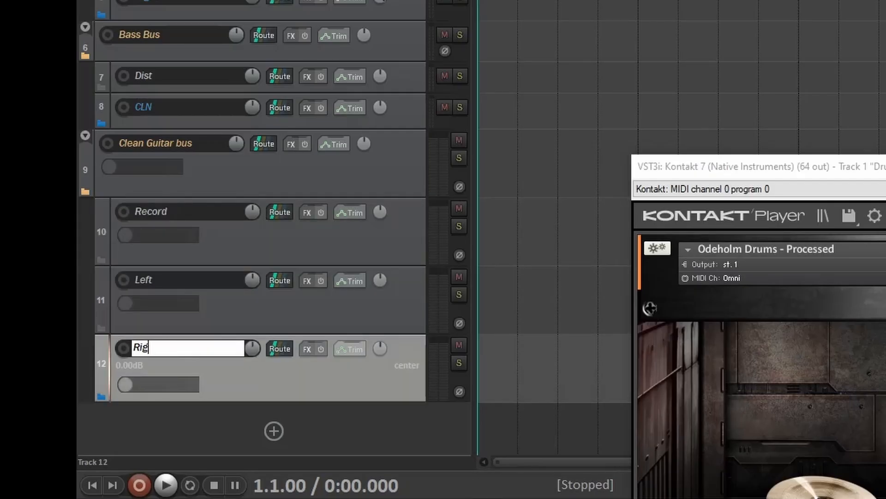
text(ight)
key(Return)
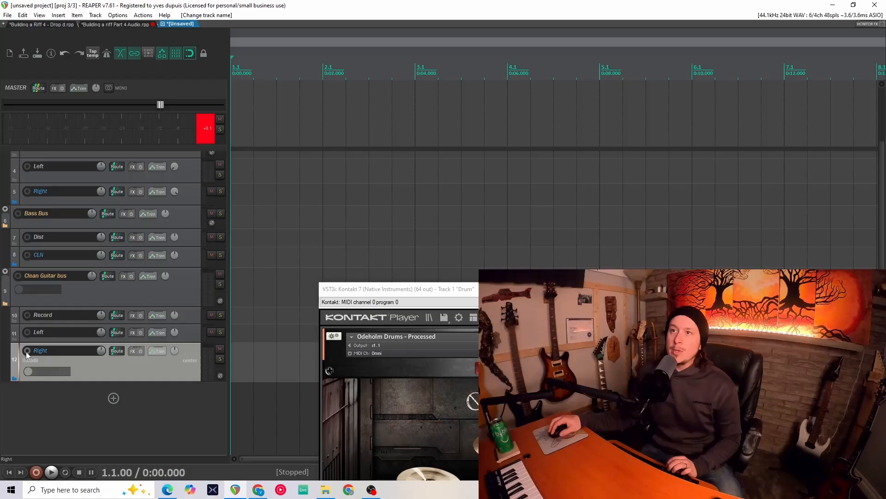
click(27, 353)
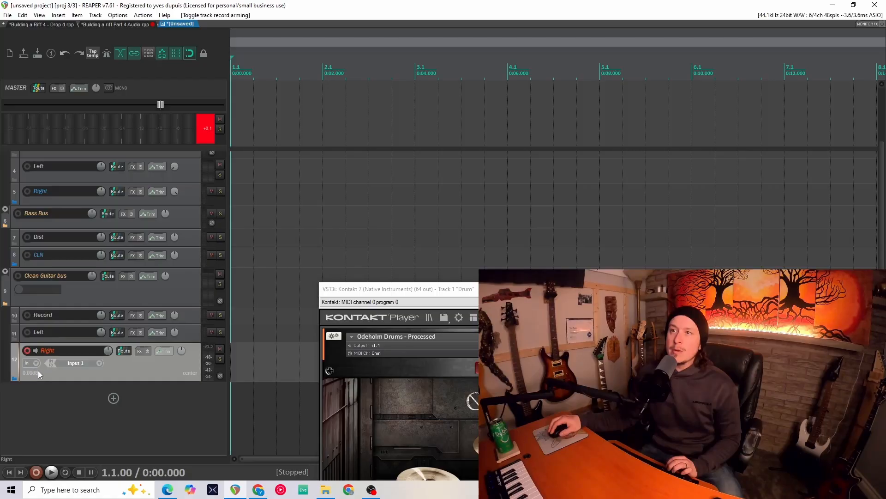
- Disarm the Right track and shrink the Right and Clean Guitar bus tracks to a compact height
click(26, 352)
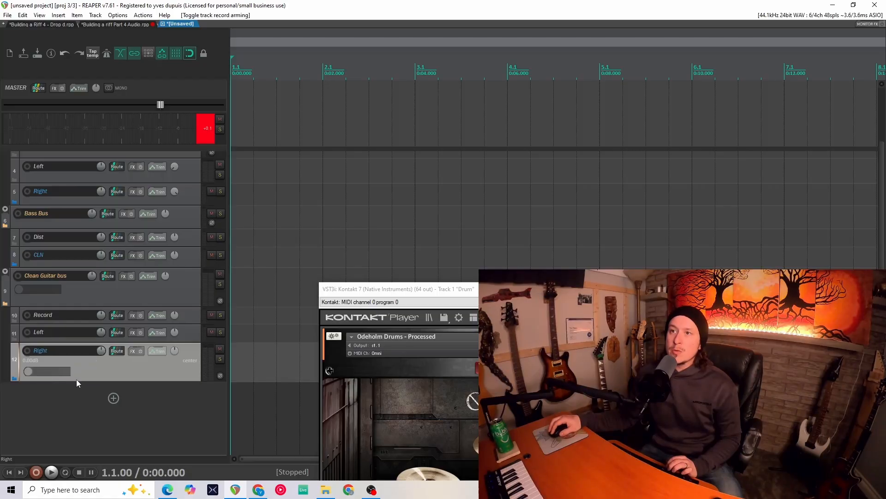
drag(91, 380, 91, 361)
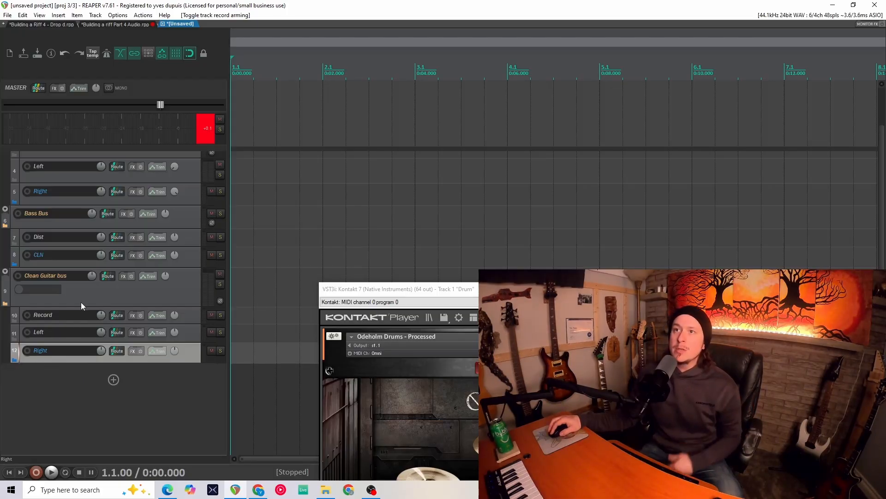
drag(88, 307, 96, 286)
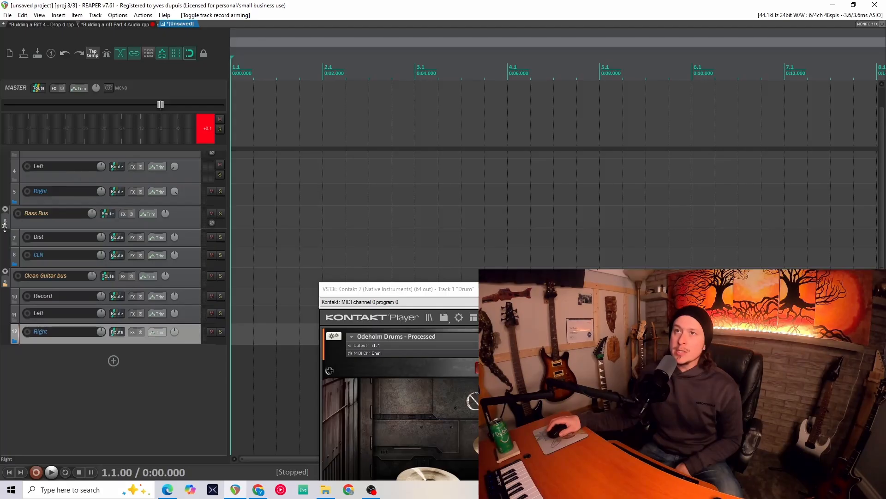
scroll(1, 197, up, 3)
scroll(9, 245, down, 1)
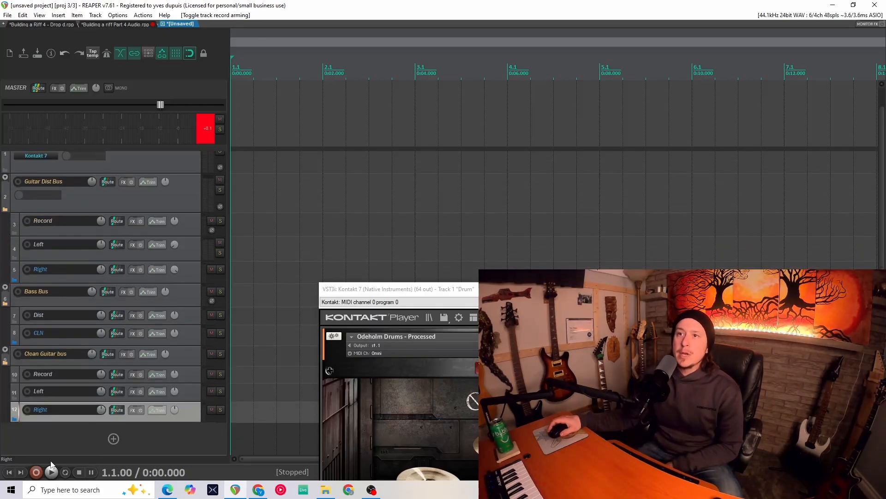
- Add a new track named Synth at the end of the track list
click(110, 437)
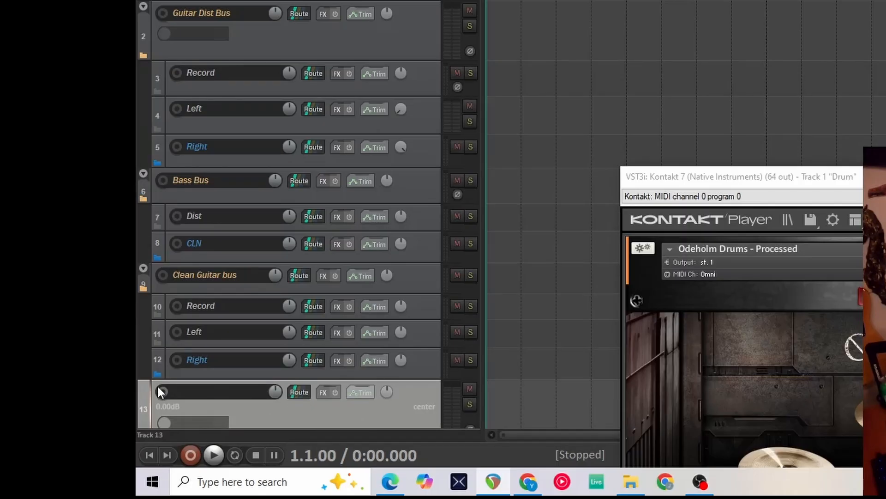
scroll(14, 427, down, 1)
scroll(157, 385, down, 1)
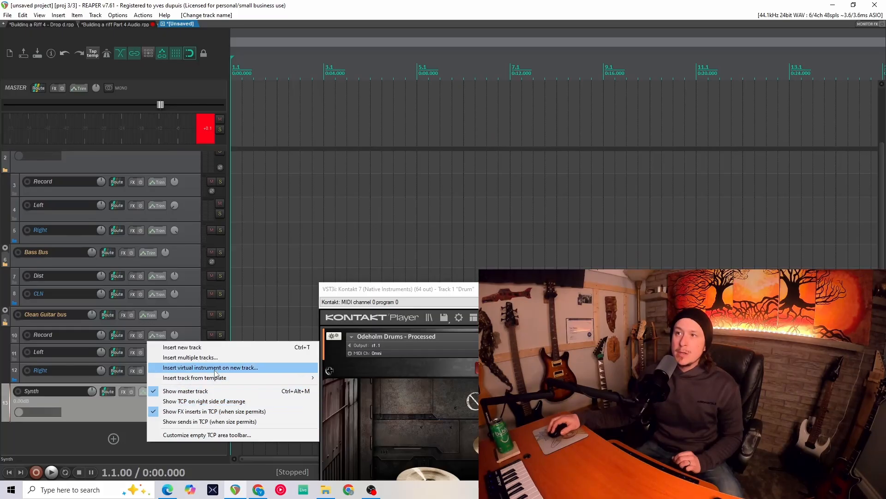
- Insert a Serum 2 virtual instrument on a new track, duplicate that track, and disarm both Serum 2 tracks
click(245, 367)
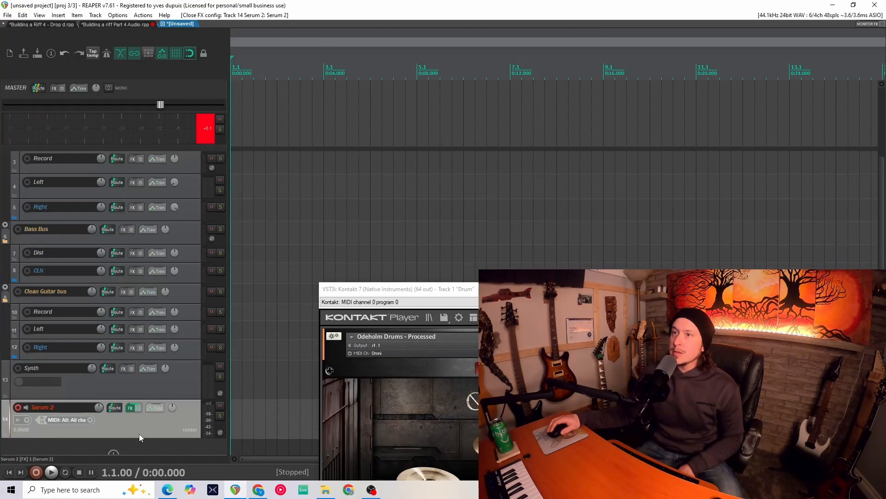
right_click(140, 433)
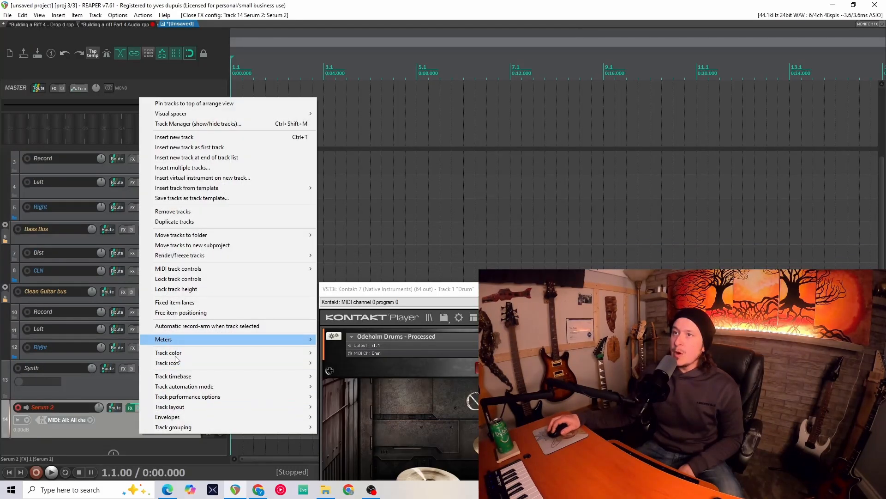
click(214, 222)
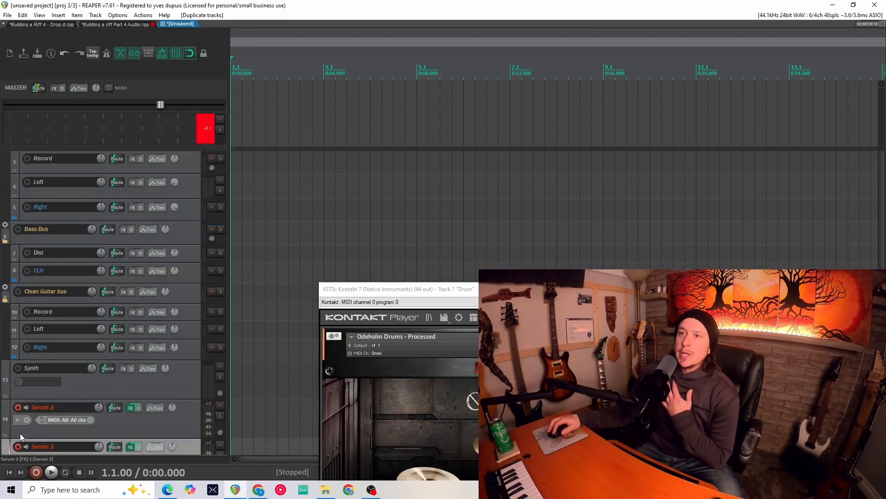
click(17, 447)
click(18, 408)
- Rename the two instrument tracks Synth1 and Synth 2 and nest them inside the Synth folder
double_click(39, 407)
text(Synth1)
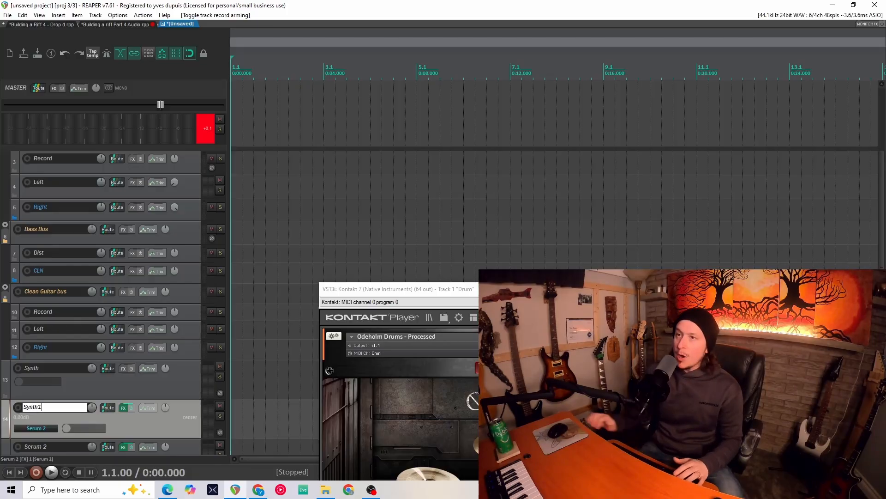
key(Tab)
text(Synth 2)
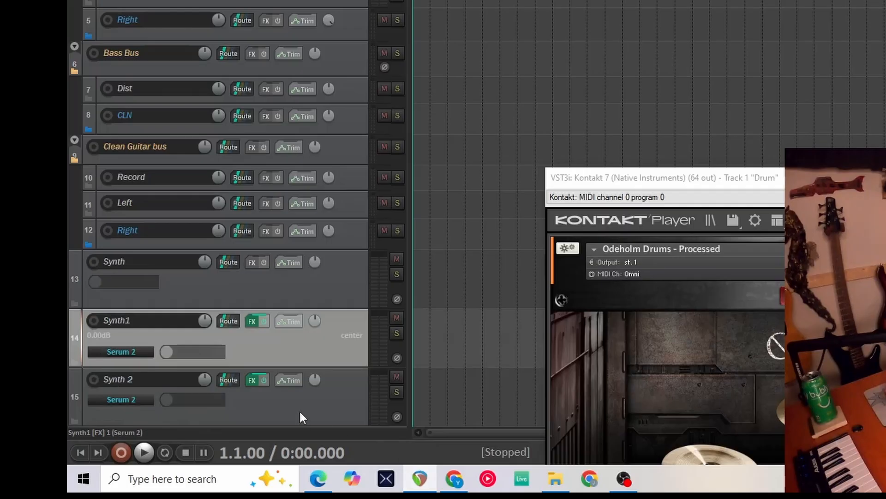
shift+click(154, 443)
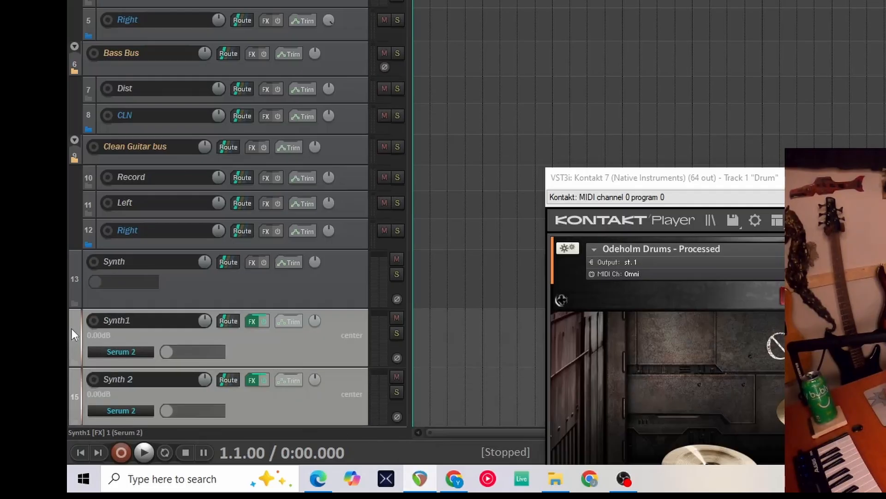
drag(79, 315, 147, 297)
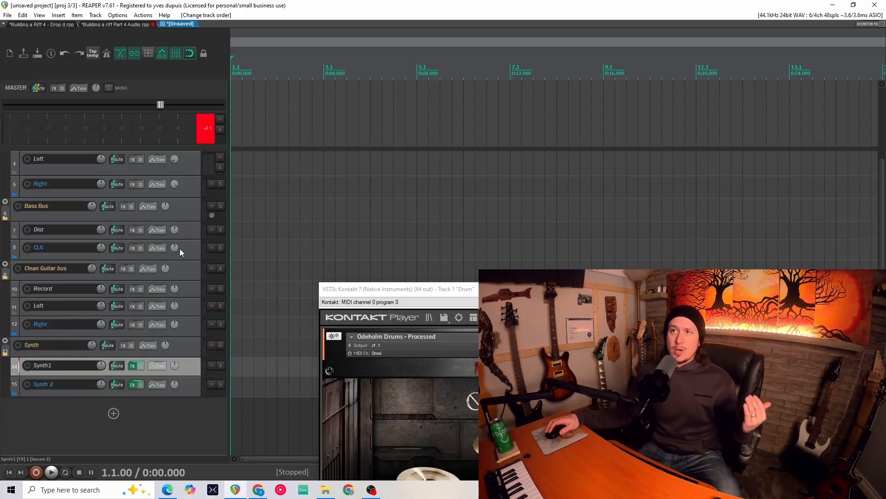
right_click(193, 252)
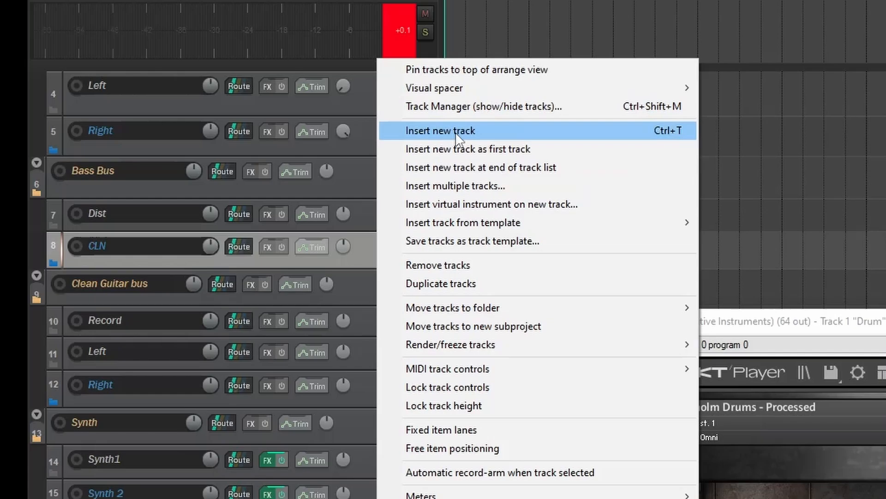
click(238, 184)
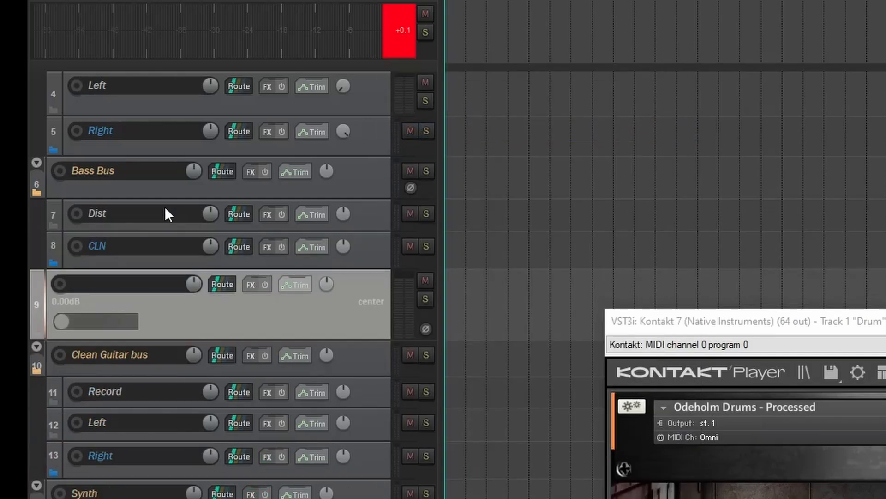
drag(42, 293, 48, 267)
drag(74, 256, 76, 267)
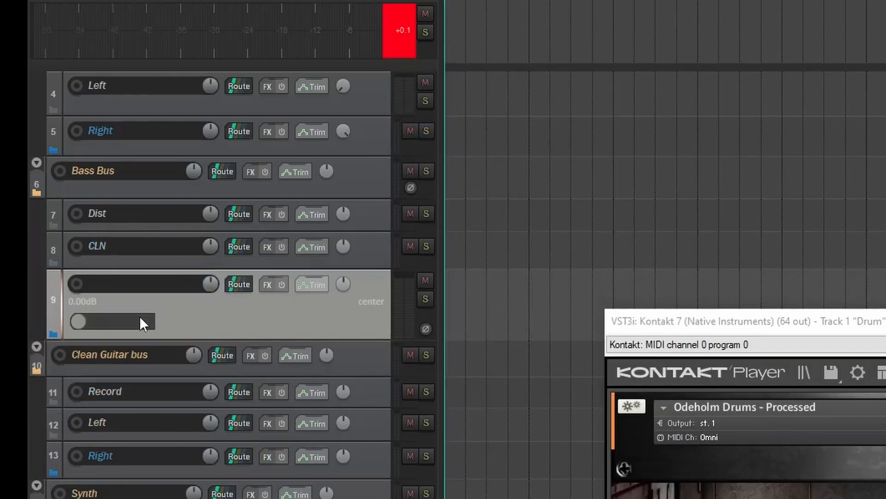
- Rename the Synth1 track as strings
click(55, 365)
double_click(56, 364)
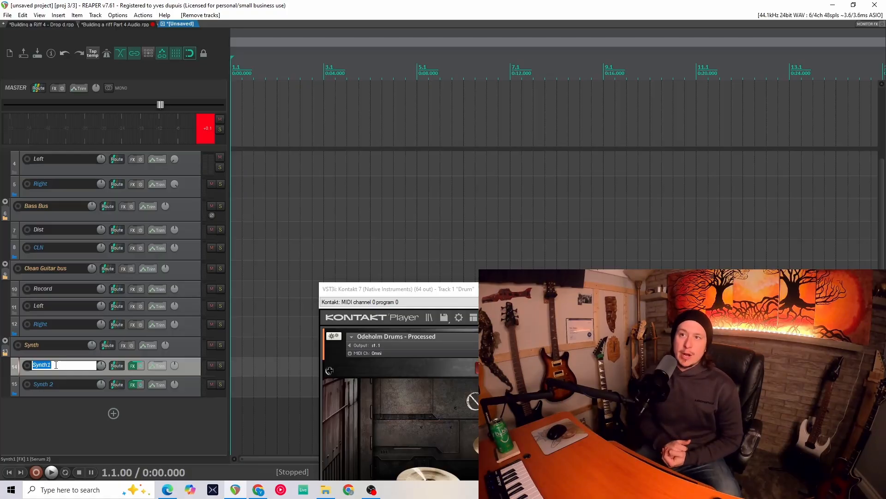
text(strings)
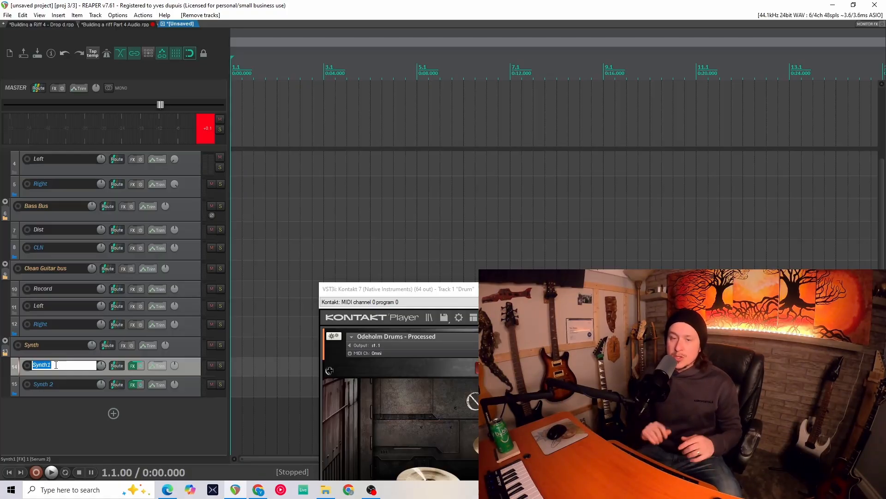
key(Return)
- Add a new track at the end named FX and reduce its height
click(113, 417)
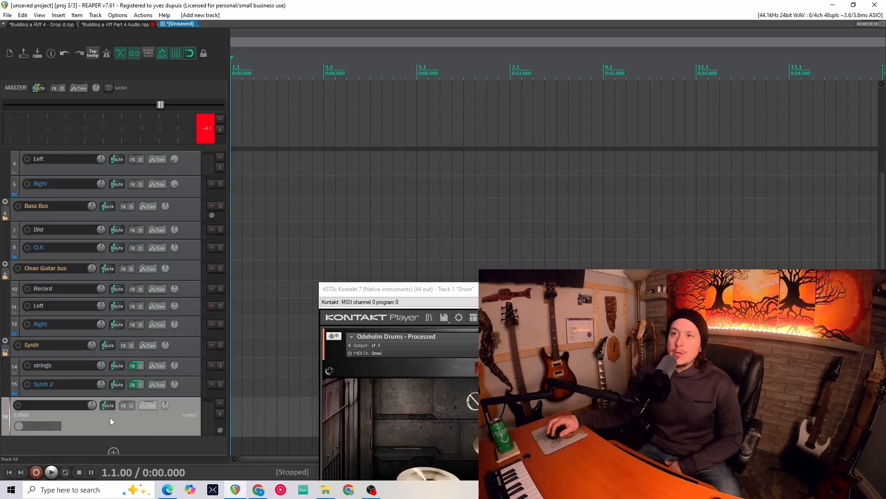
double_click(48, 405)
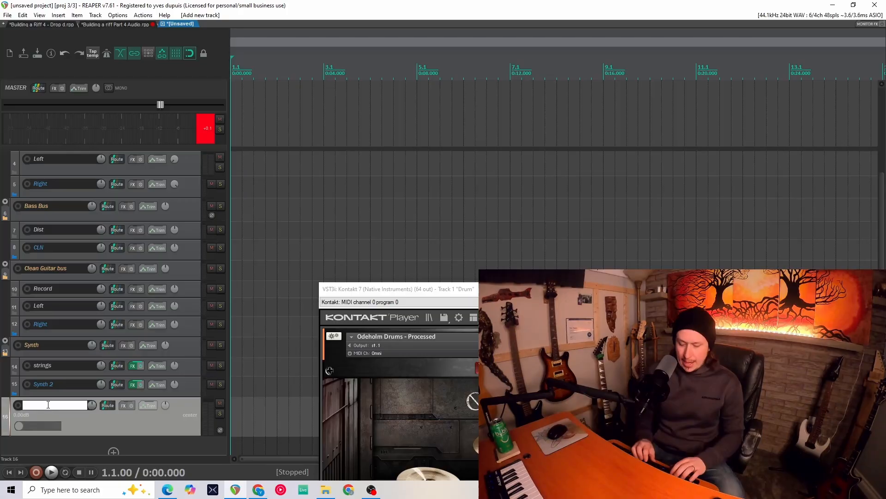
text(FX)
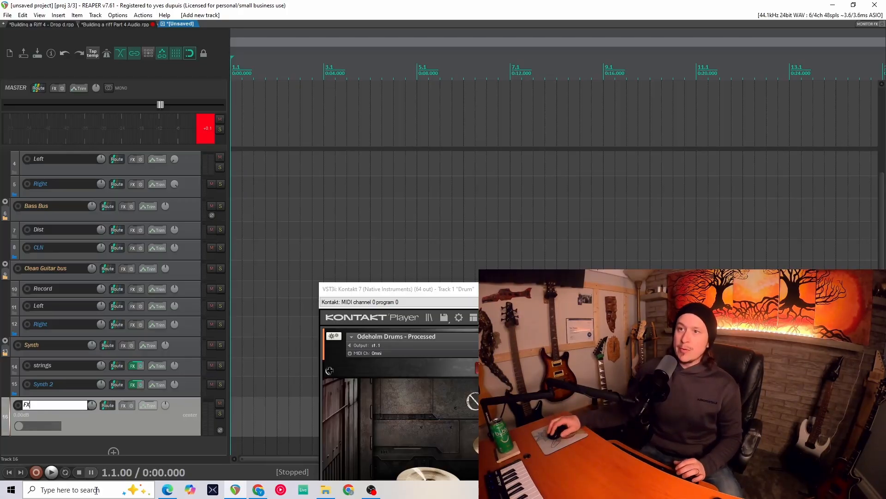
drag(99, 435, 107, 418)
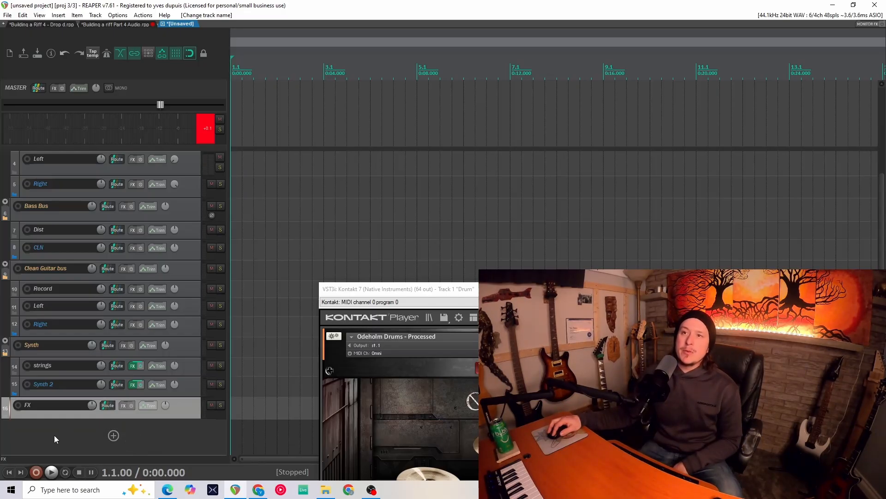
- Add three new tracks below FX and nest them inside the FX folder
click(113, 435)
double_click(73, 453)
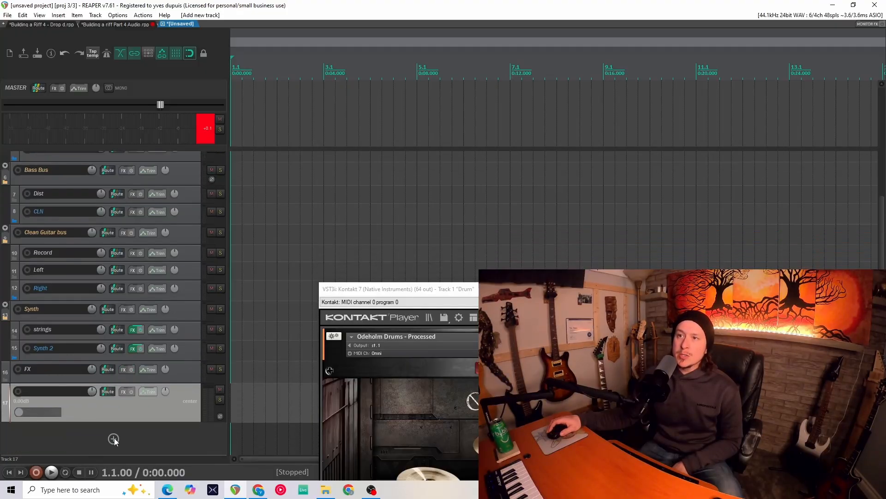
scroll(115, 446, down, 1)
double_click(115, 445)
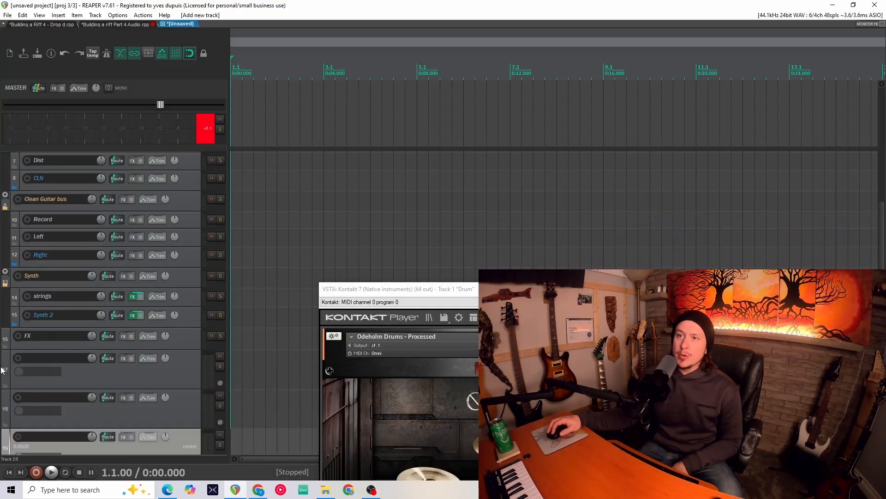
drag(6, 367, 33, 346)
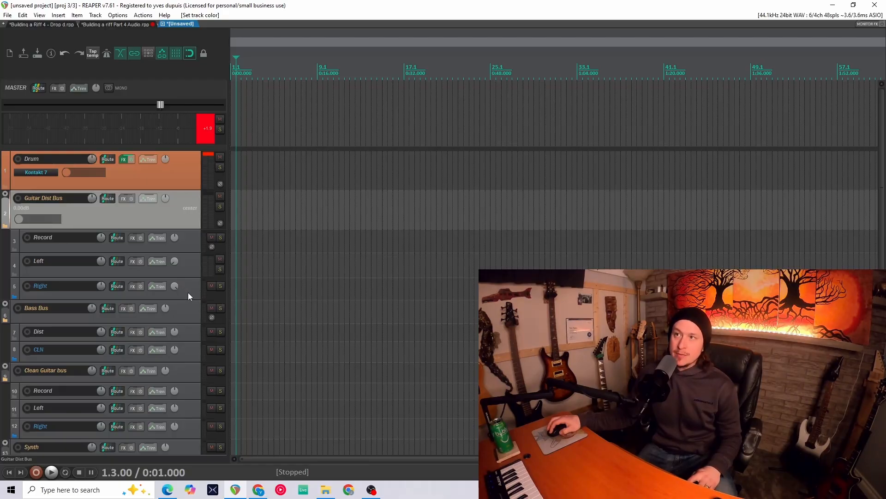
- Color the Guitar Dist Bus group tracks blue and the Bass Bus group tracks green
right_click(188, 292)
click(231, 259)
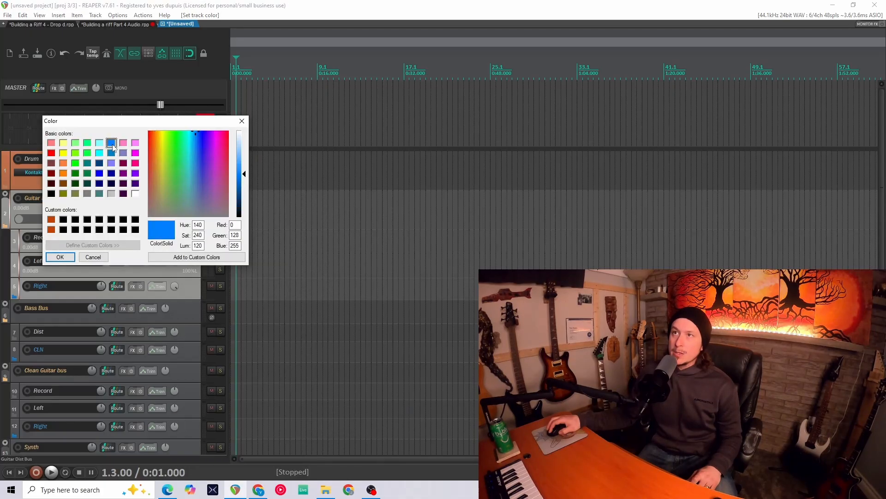
click(73, 259)
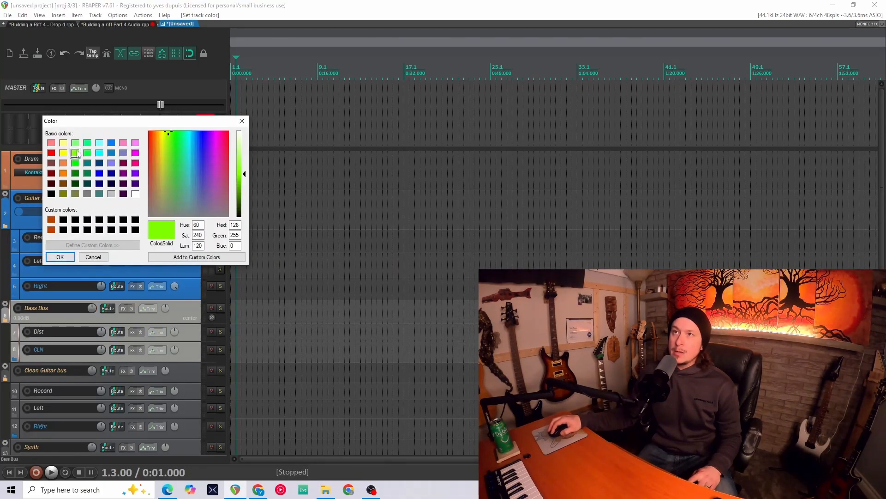
click(60, 257)
- Color the Clean Guitar bus folder and its tracks pink
scroll(176, 284, down, 2)
shift+click(192, 345)
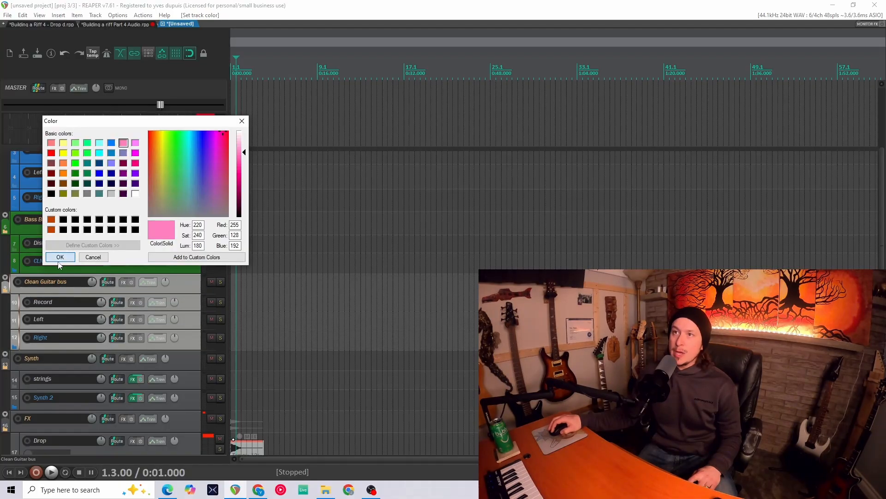
click(60, 257)
- Color the Synth folder and its tracks light purple
scroll(197, 324, down, 2)
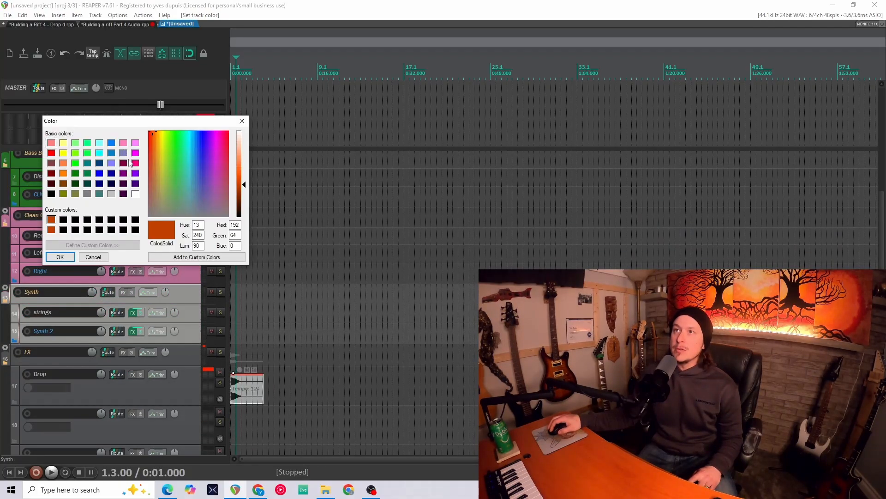
click(123, 153)
click(60, 257)
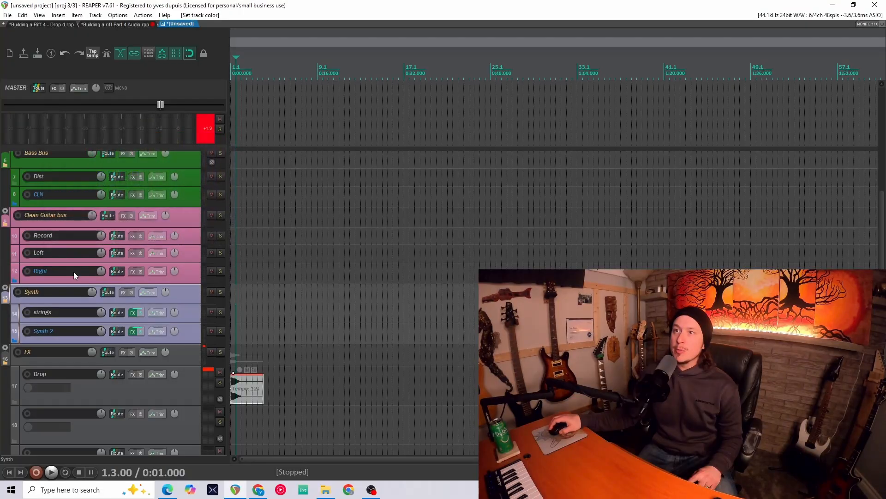
- Add a folder track named Leads with two child tracks below the Guitar Dist Bus group
click(181, 360)
scroll(173, 330, down, 2)
right_click(173, 330)
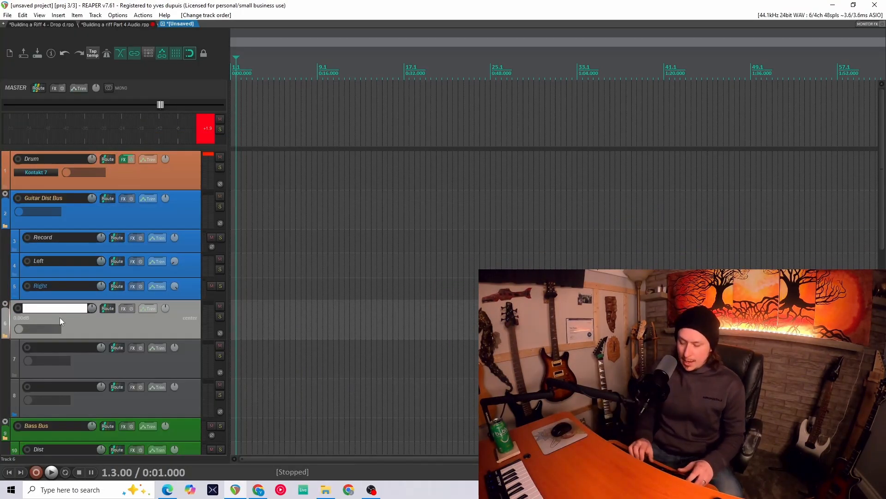
text(Leads)
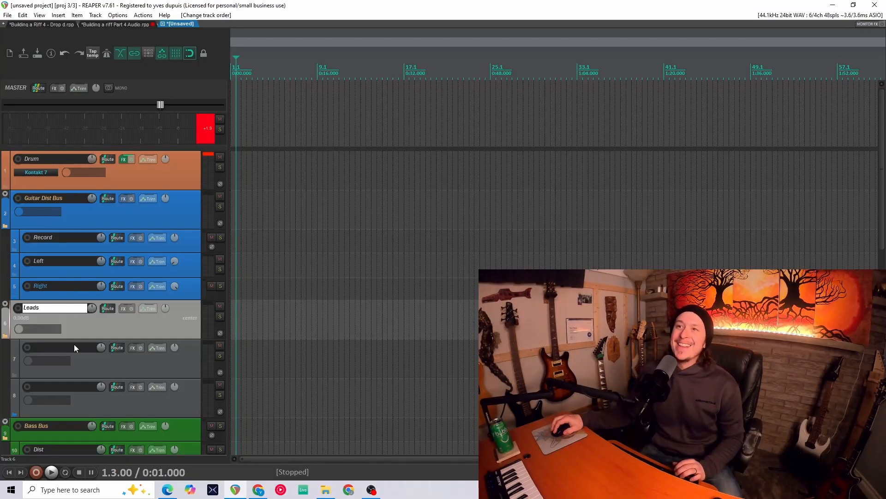
key(Return)
- Color the Leads folder and its two child tracks magenta
shift+click(170, 410)
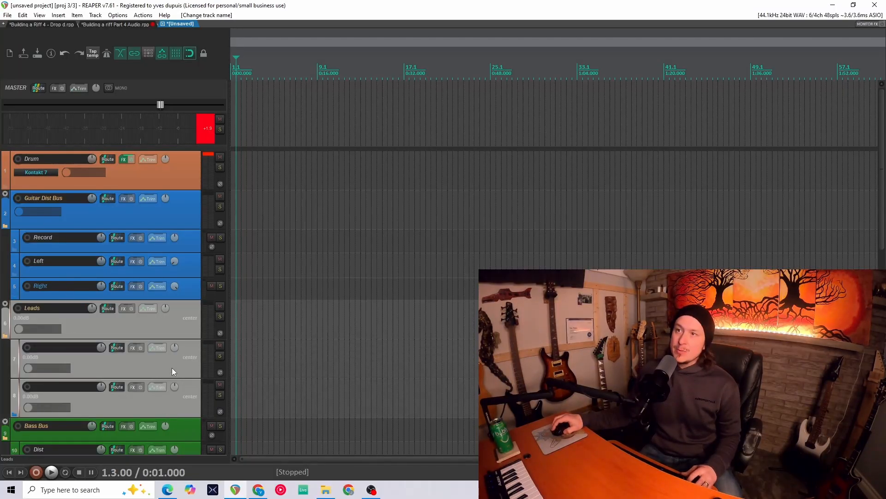
right_click(173, 367)
click(193, 283)
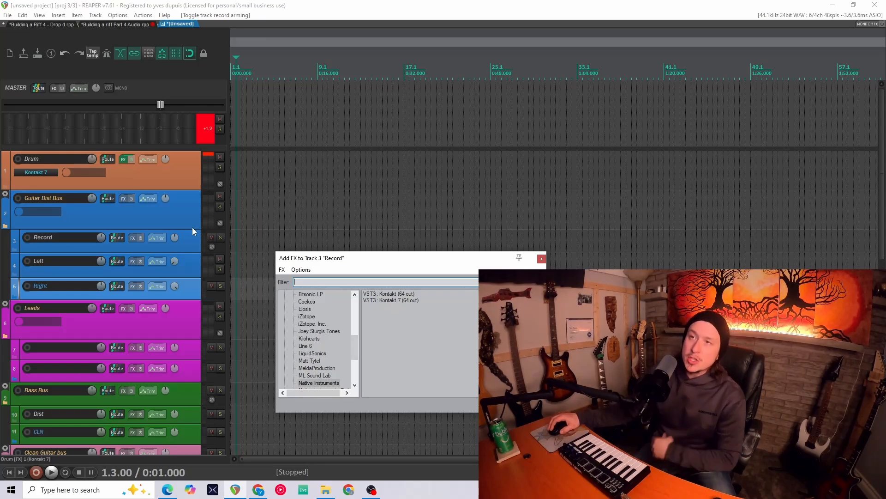
- Add Archetype Misha Mansoor X to the guitar Record track and load the Riffin Tone user preset
scroll(313, 353, down, 4)
click(311, 316)
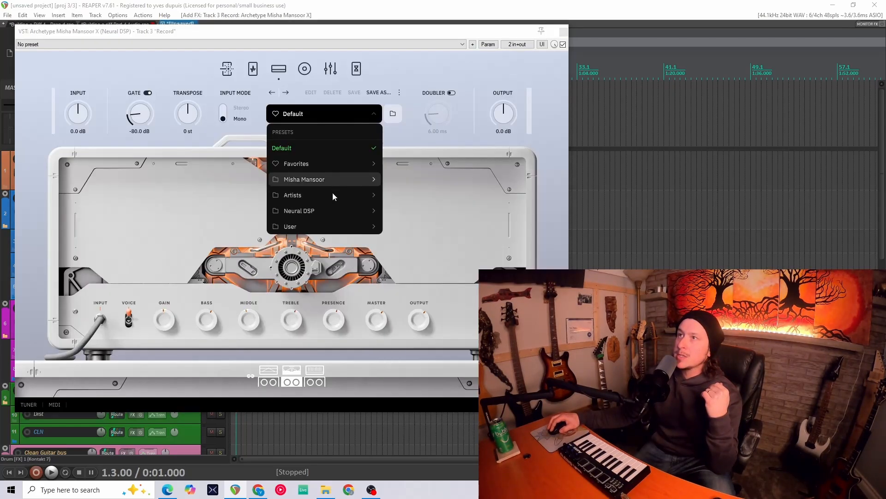
mouse_move(333, 210)
mouse_move(362, 231)
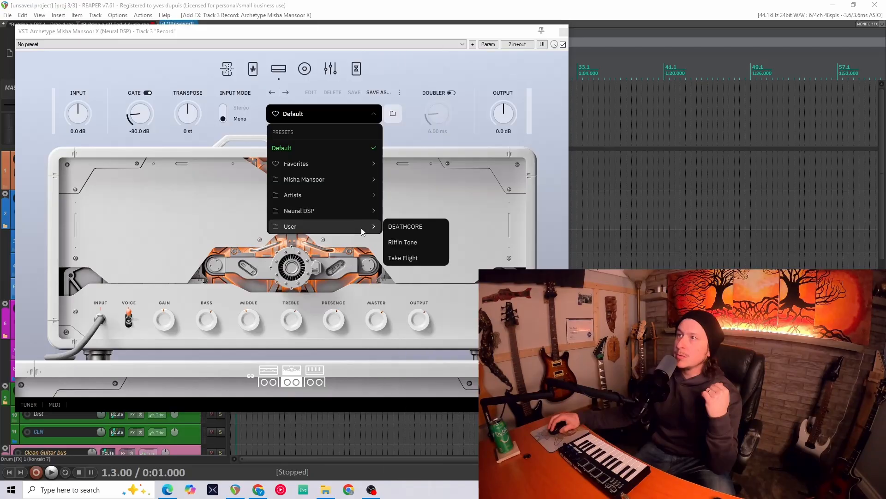
click(411, 255)
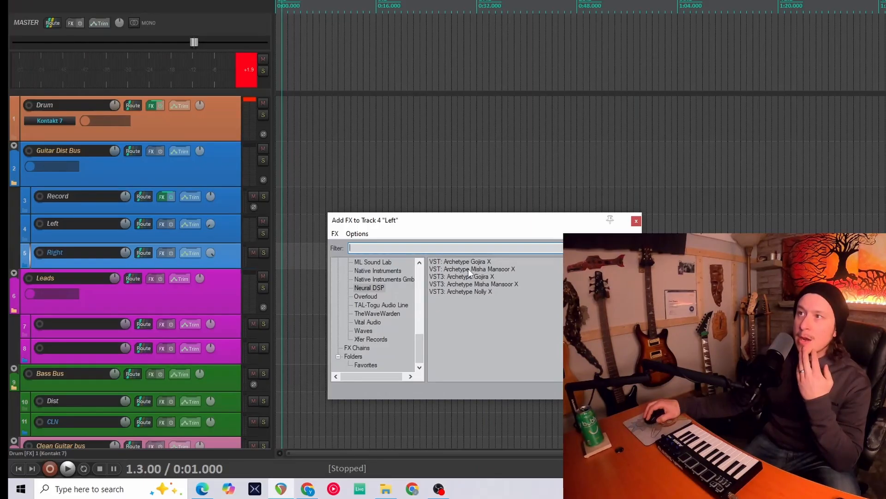
- Add Archetype Misha Mansoor X to lead track 1 with the Lead Alloy preset and close the plugin window
click(469, 270)
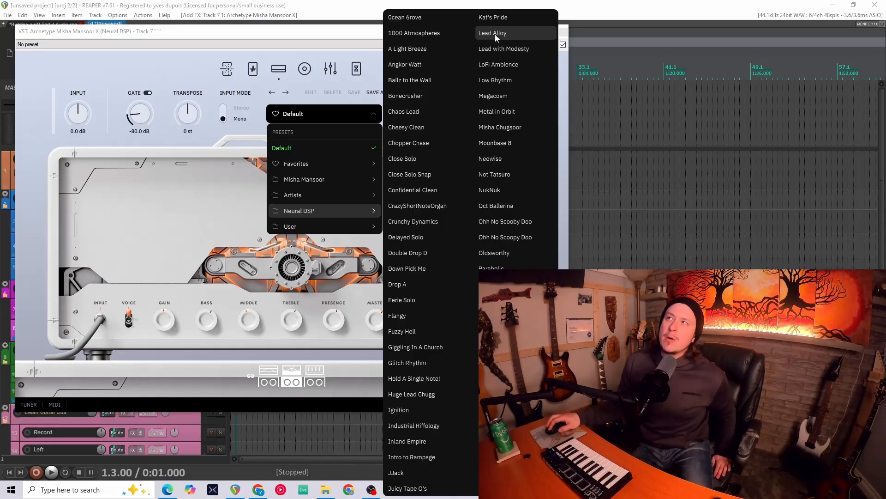
click(494, 33)
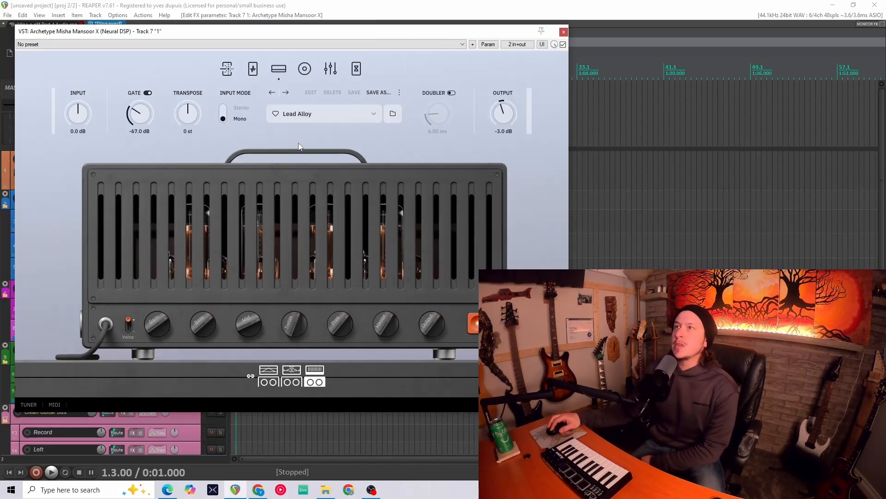
click(564, 33)
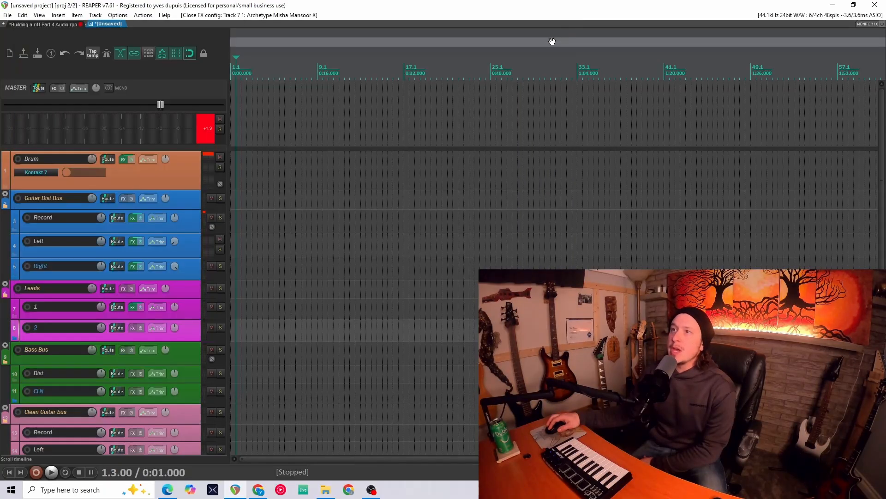
- Add the Line 6 Helix Native plugin to lead track 2
click(134, 328)
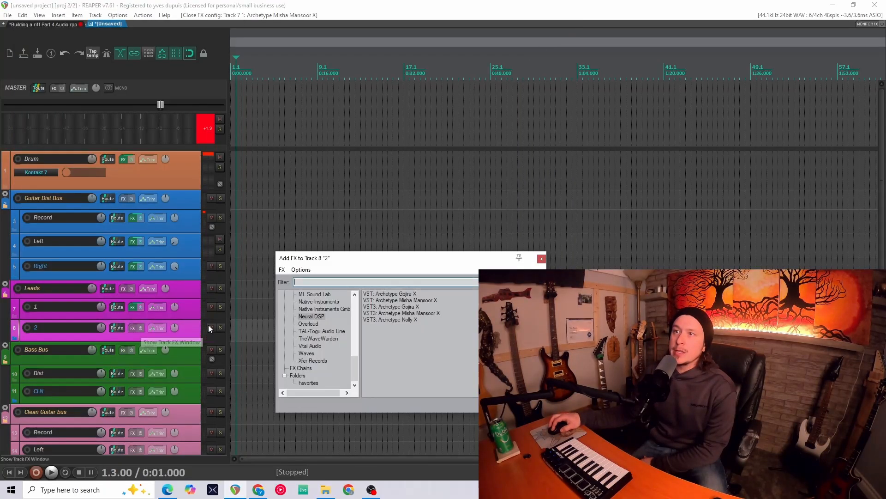
click(305, 353)
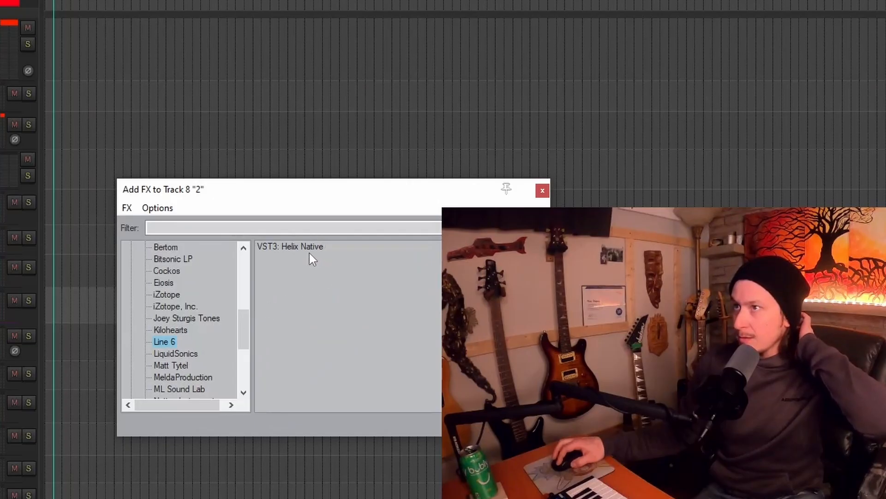
click(307, 250)
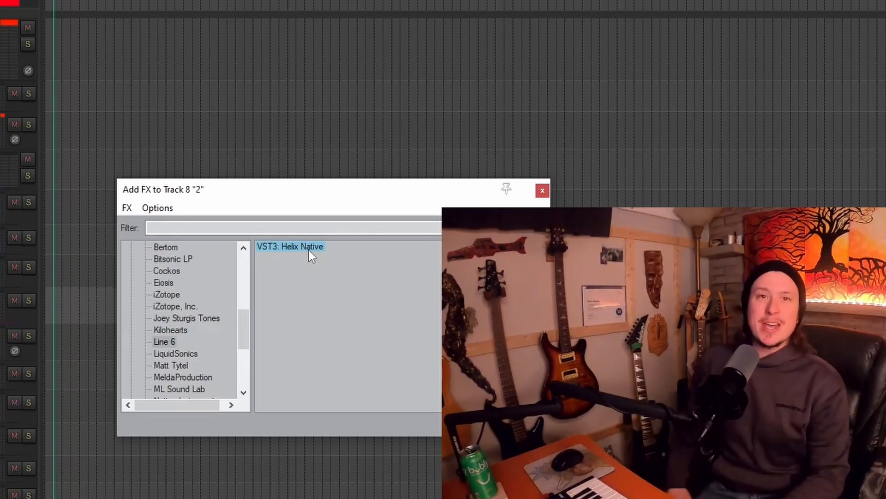
double_click(309, 250)
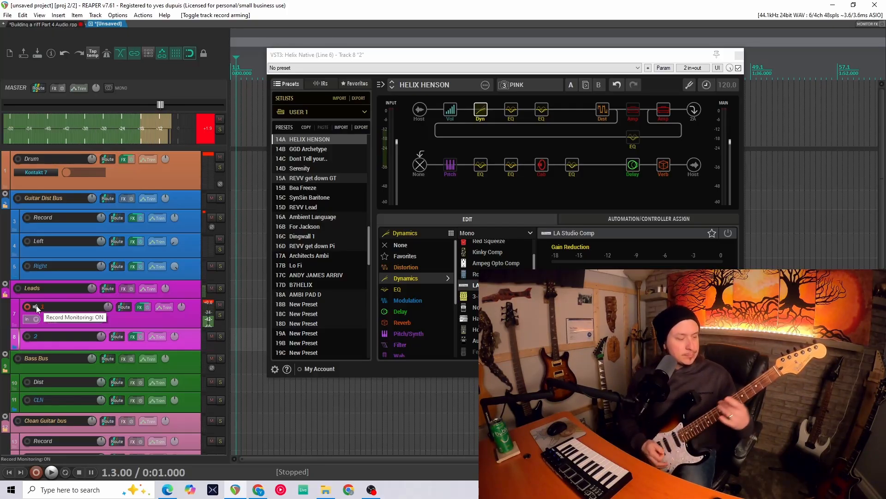
- Rename the Leads folder track to Leads Bus
click(28, 306)
click(29, 327)
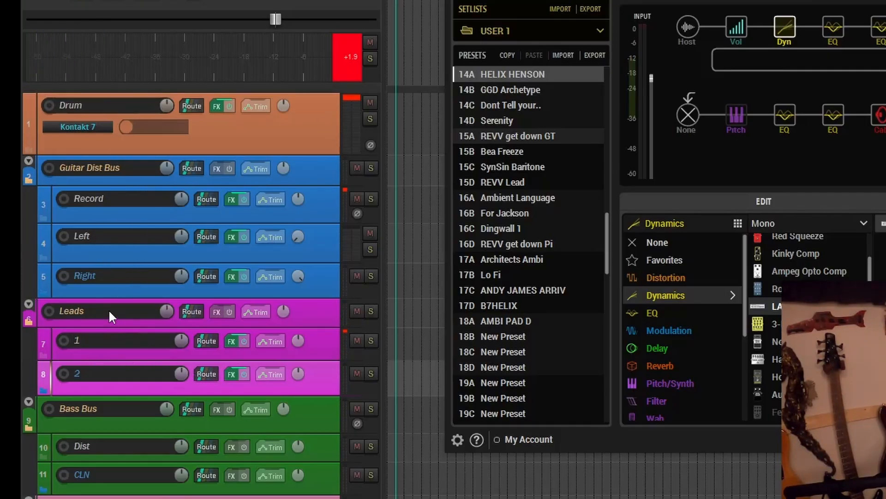
key(Return)
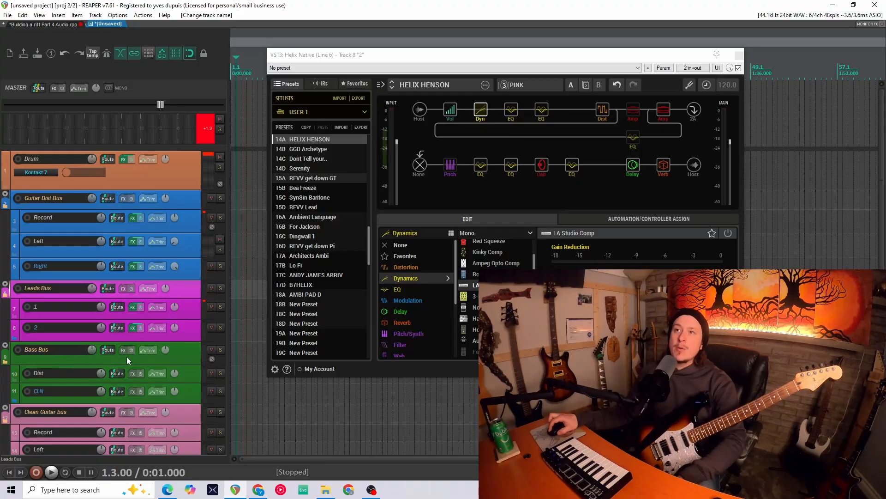
- Record-arm the bass Dist track and move its Helix Native window aside
click(27, 372)
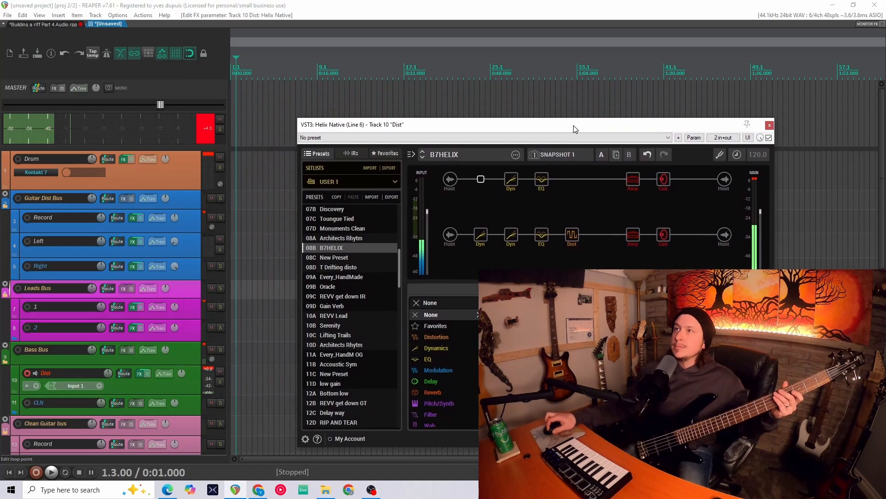
drag(573, 126, 580, 119)
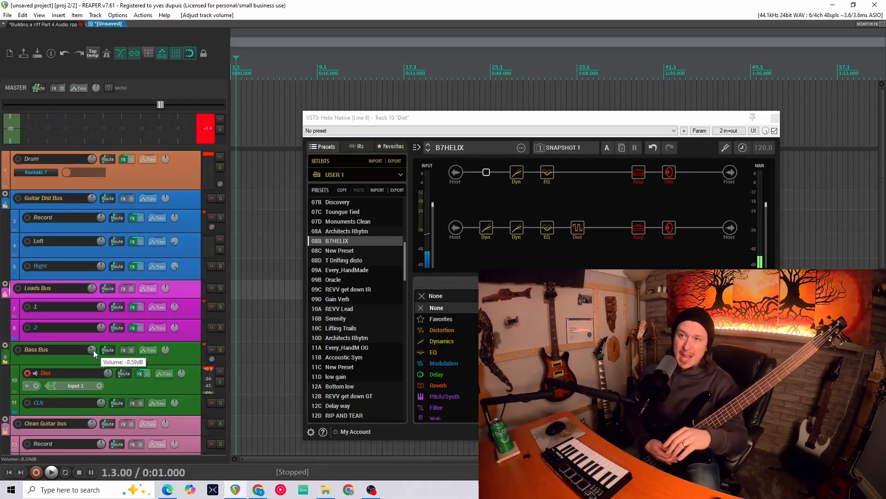
- Disarm the bass Dist track and record-arm the clean guitar Record track
right_click(93, 350)
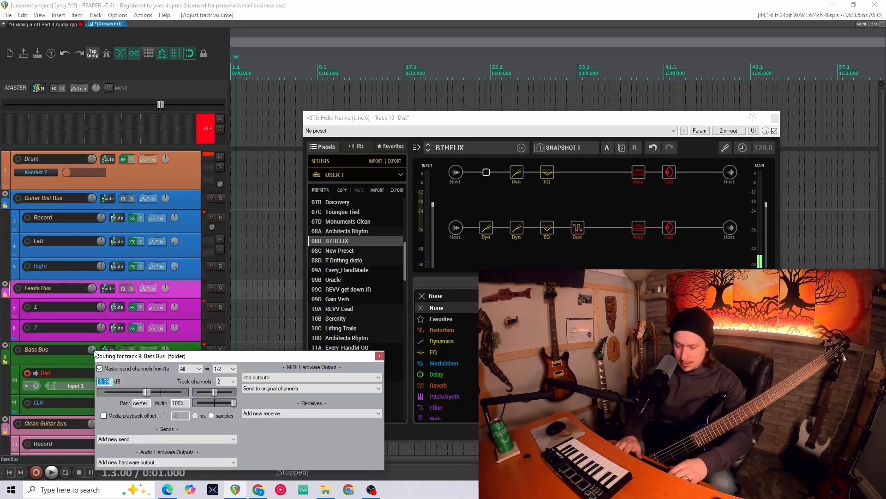
key(Return)
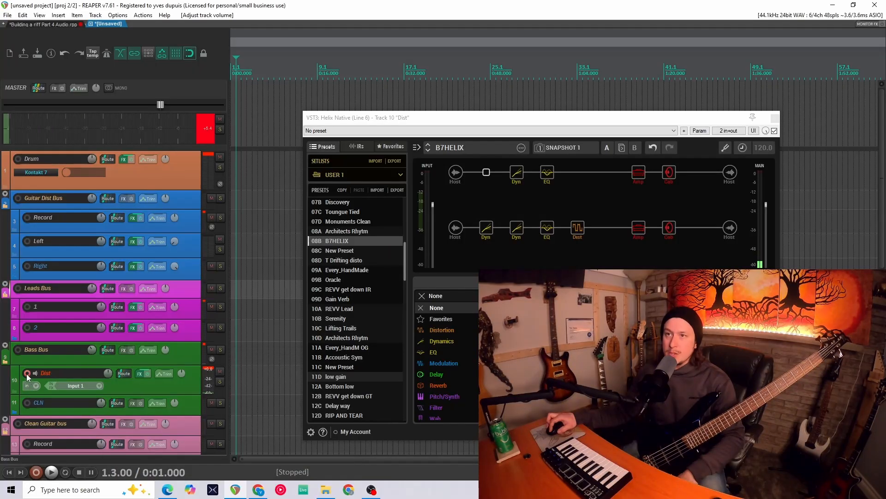
click(27, 373)
click(25, 392)
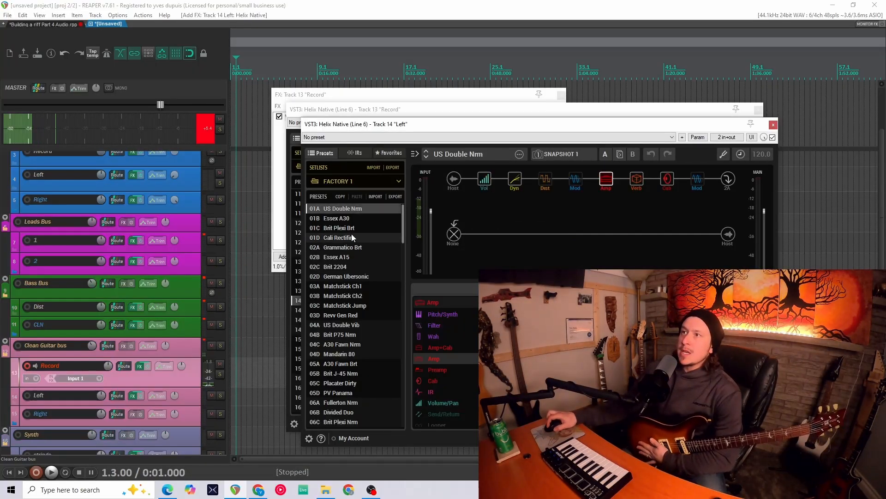
- Review the full track list down to the FX folder and its Drop track
scroll(336, 216, down, 2)
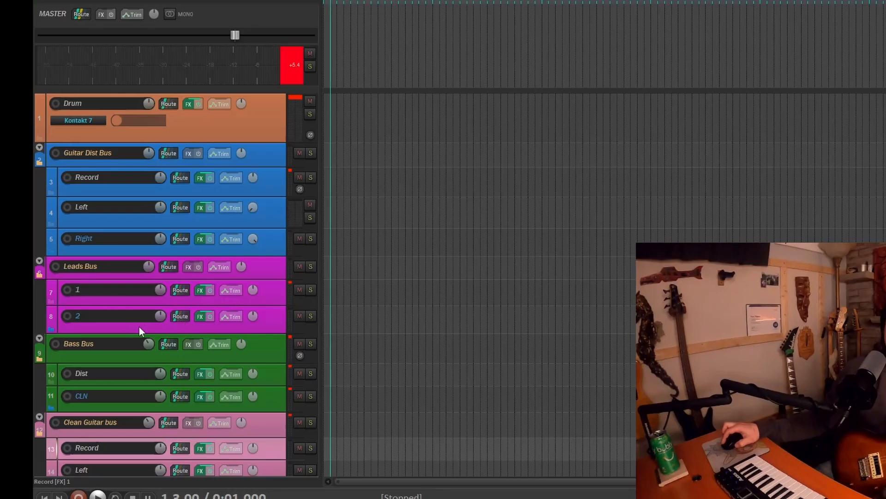
scroll(79, 351, down, 1)
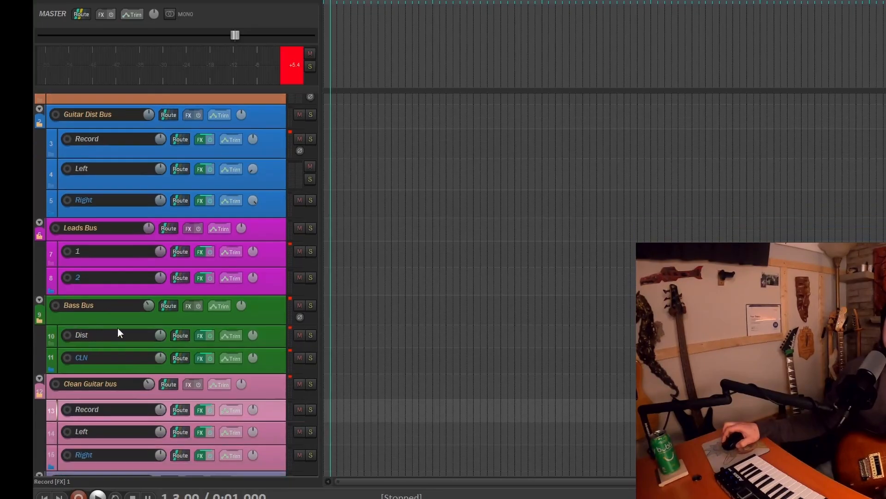
scroll(73, 380, down, 2)
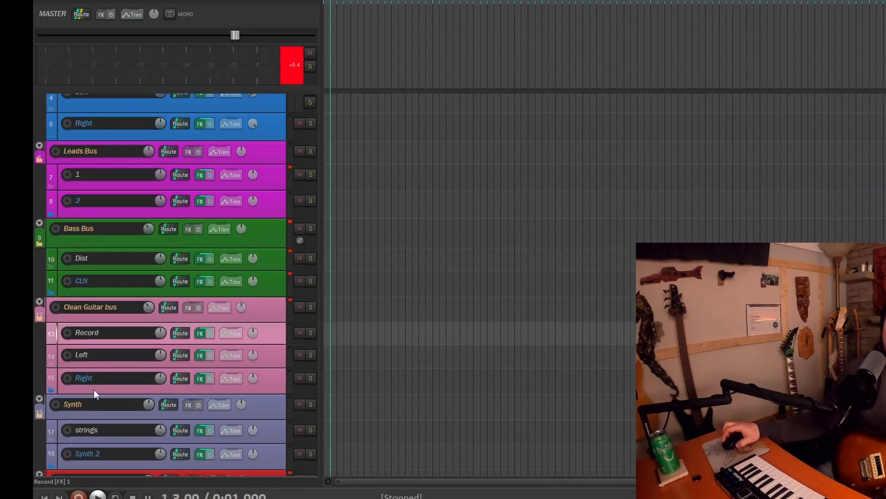
scroll(187, 439, down, 2)
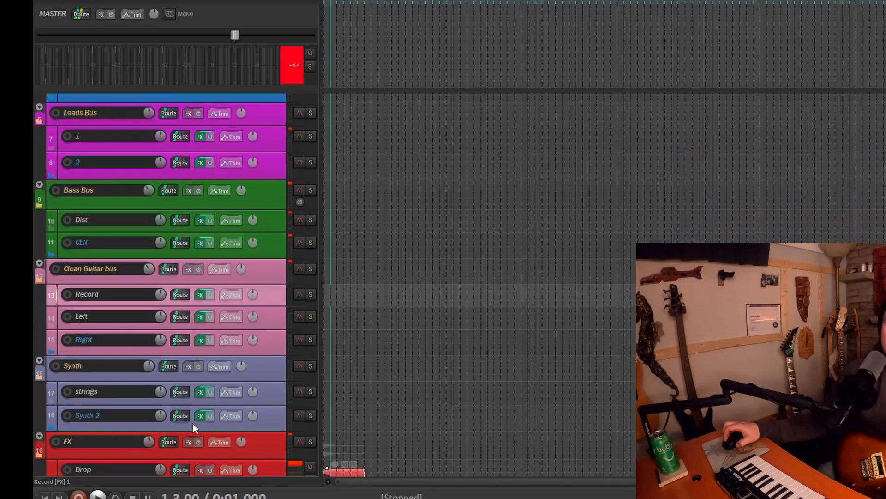
scroll(154, 422, down, 3)
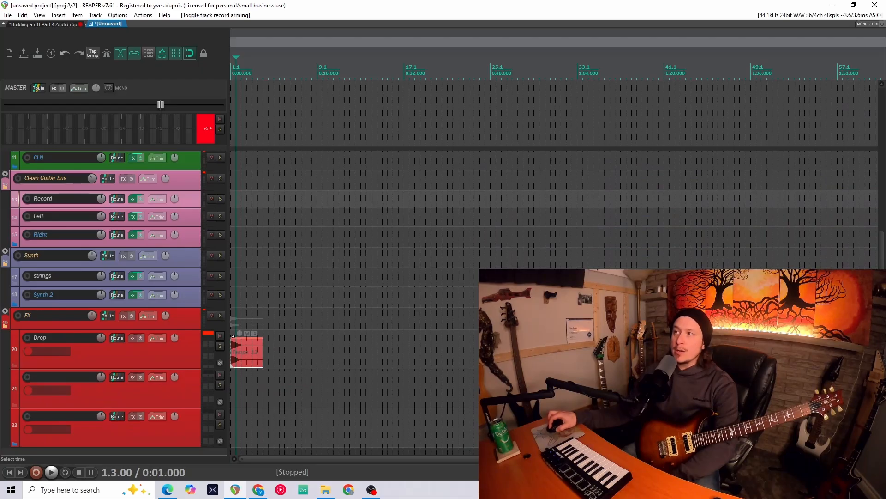
click(599, 337)
click(469, 336)
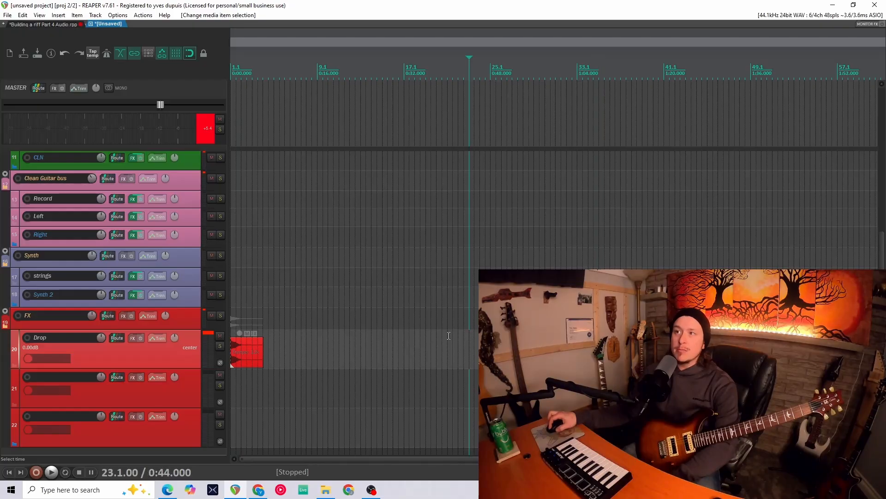
scroll(171, 260, up, 5)
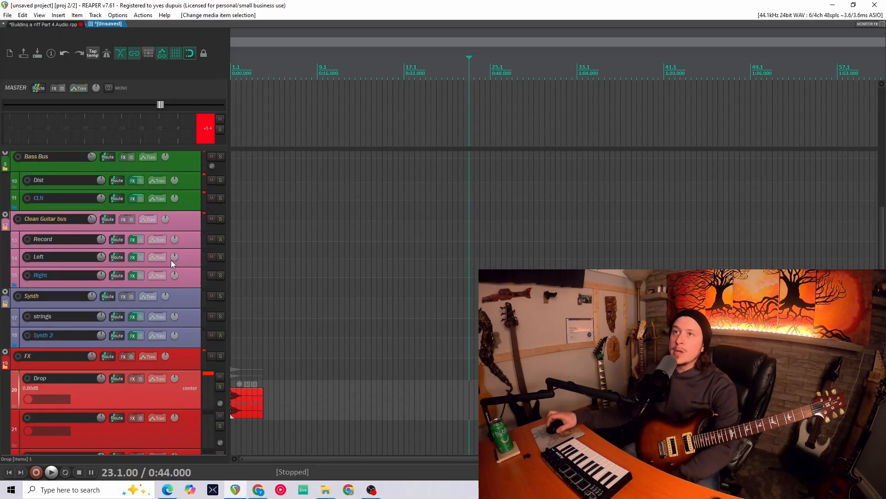
- Add iZotope Ozone 10 to the master track's FX chain and close the chain window
click(57, 88)
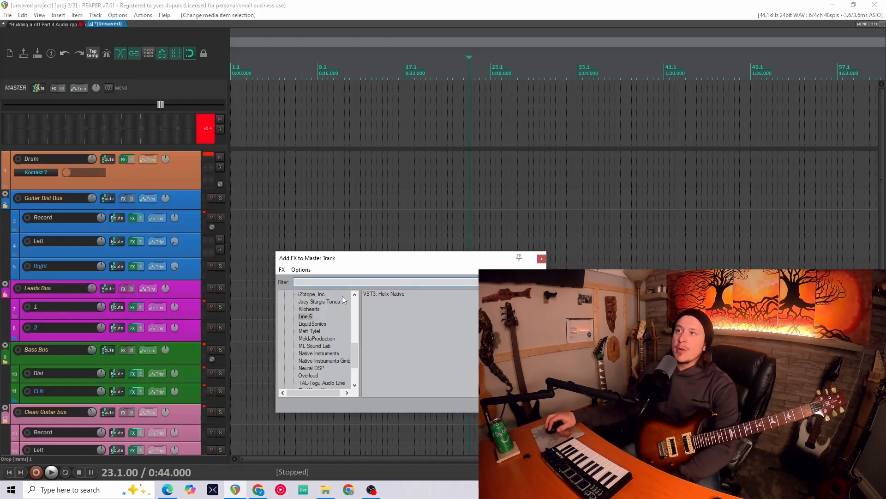
scroll(318, 325, down, 3)
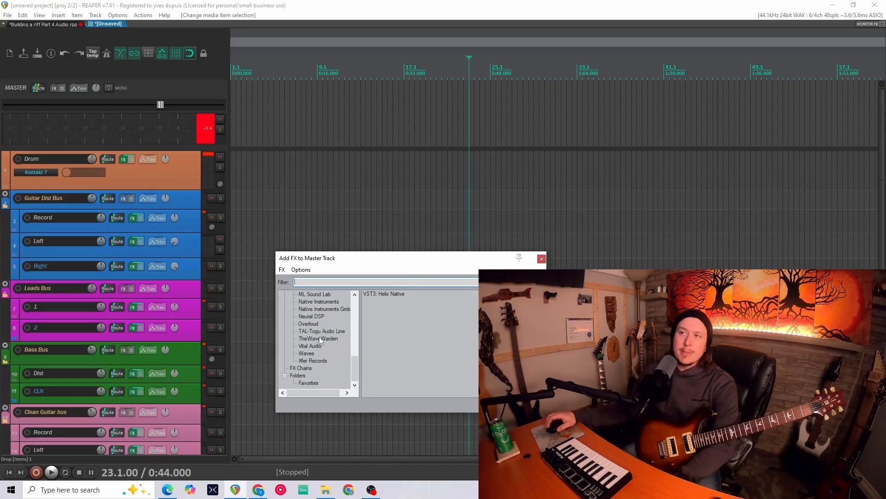
scroll(319, 337, up, 5)
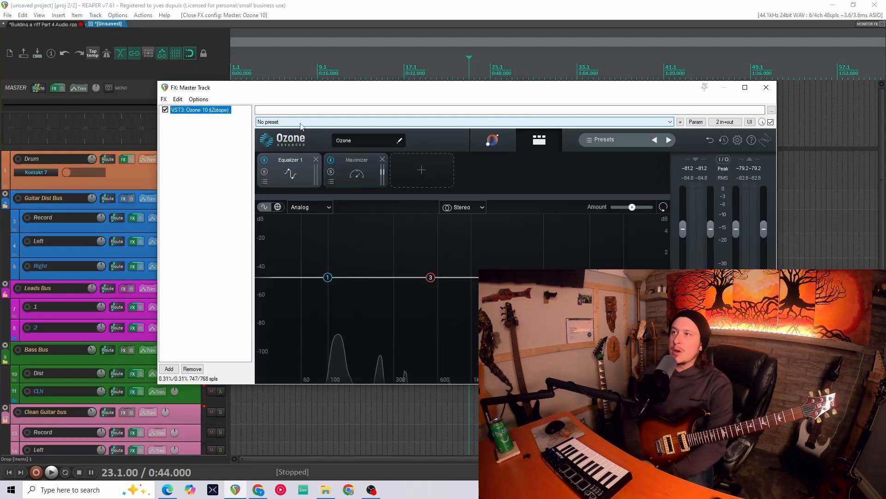
click(55, 88)
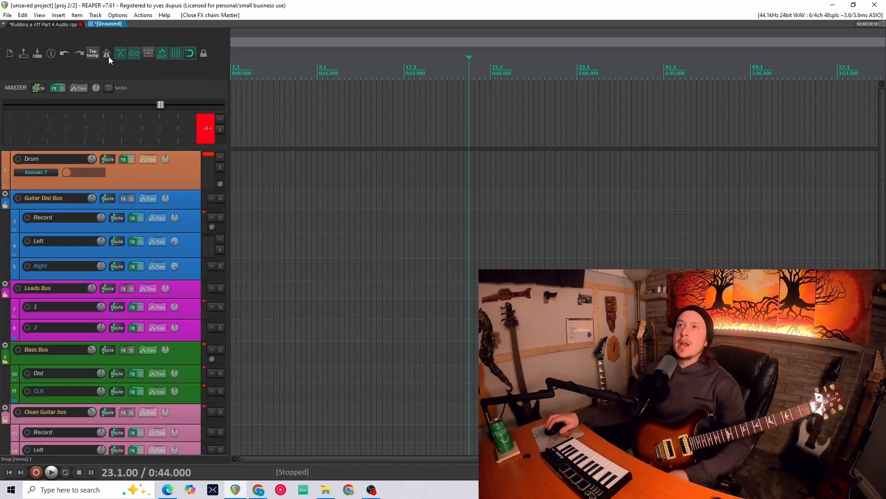
- Enable loop repeat and the metronome
click(65, 471)
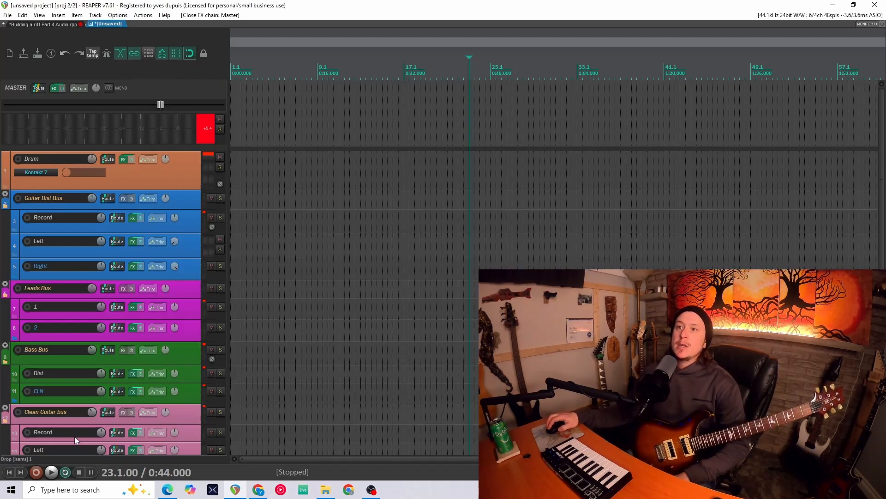
click(106, 53)
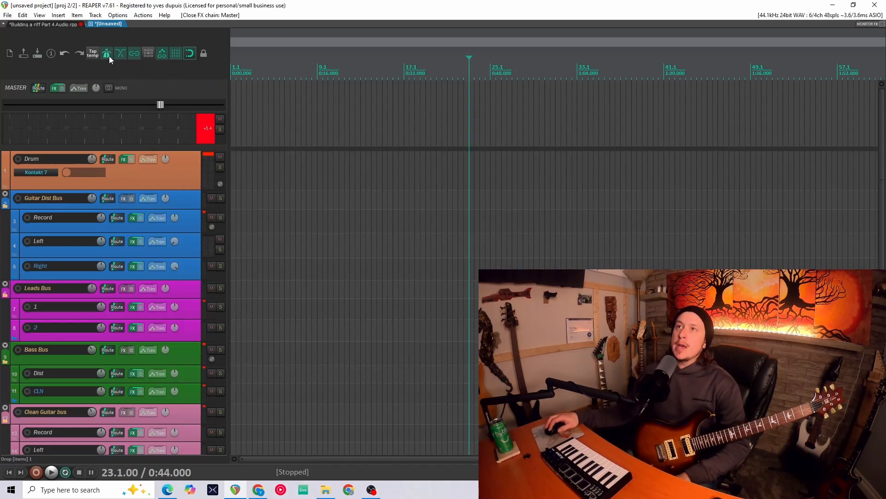
- Open the metronome and pre-roll settings to inspect them
right_click(107, 54)
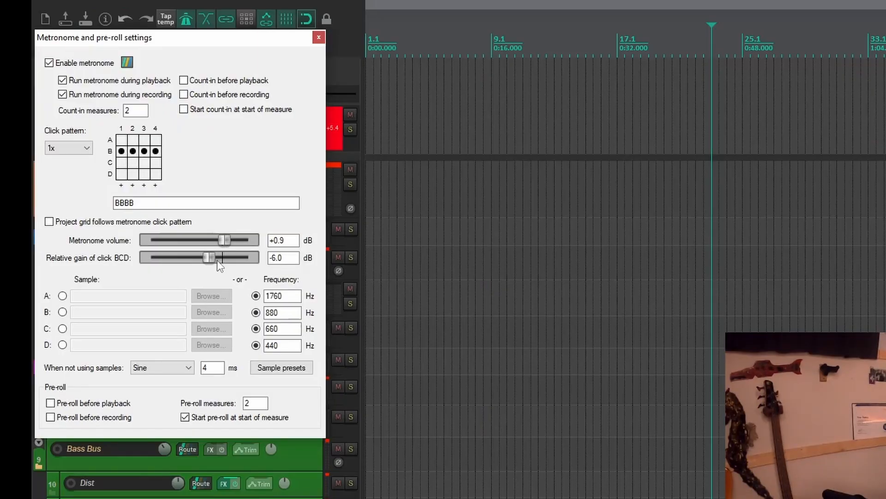
drag(217, 260, 221, 260)
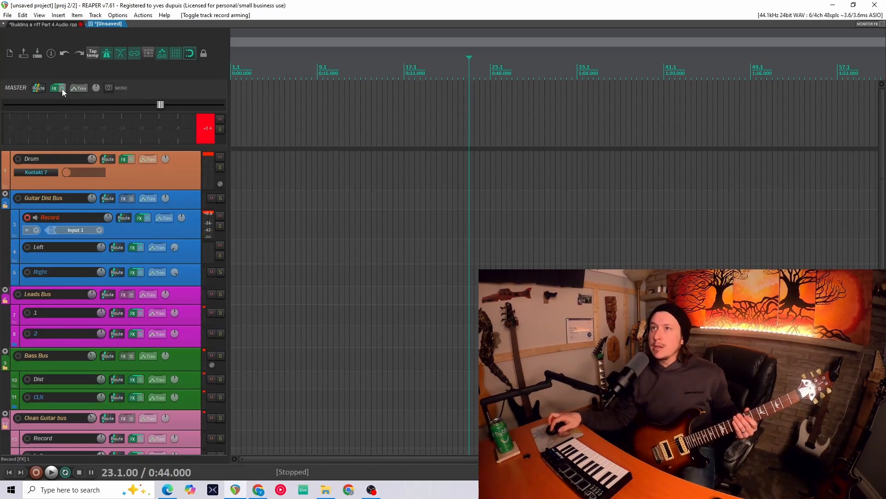
- Bypass the master track's FX chain and stop playback
click(62, 89)
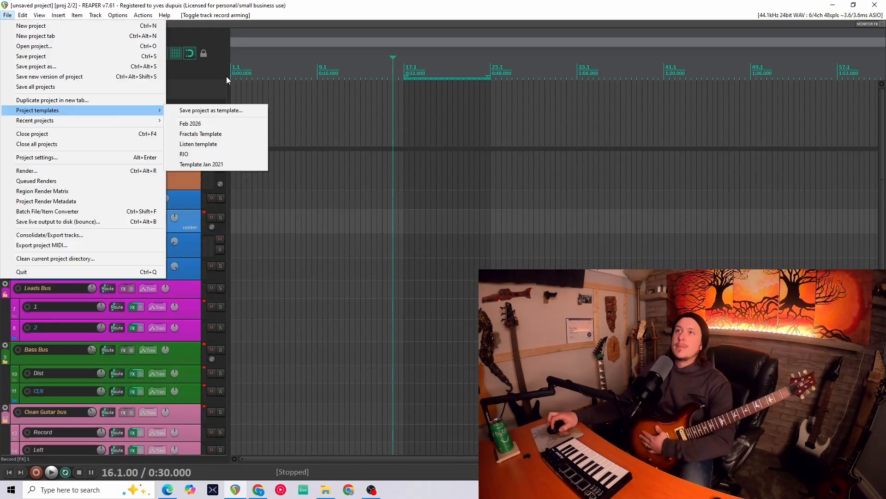
click(226, 76)
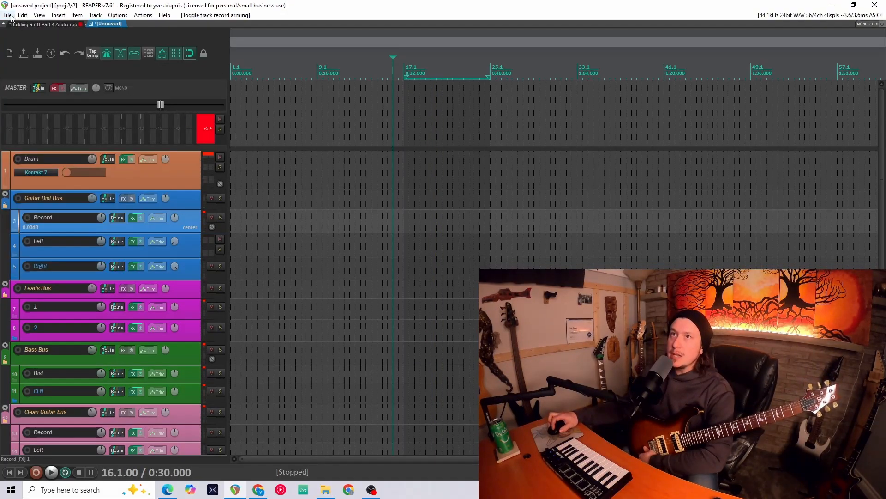
scroll(102, 273, down, 5)
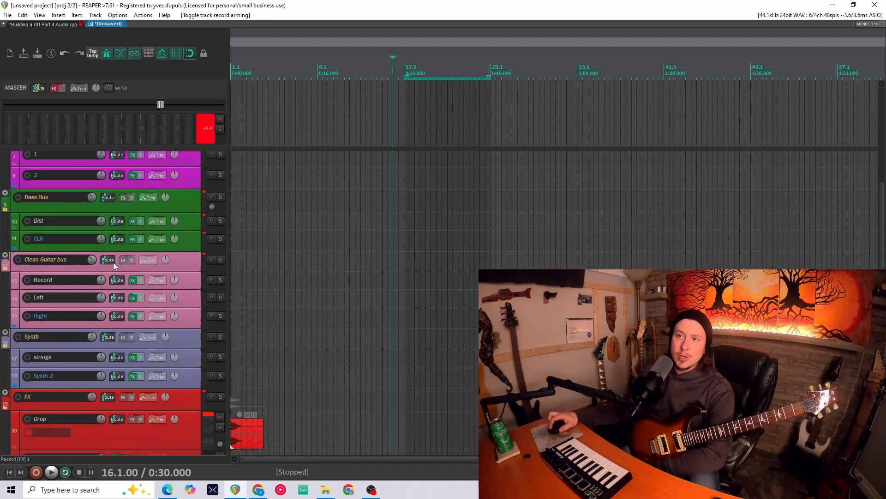
scroll(115, 253, up, 8)
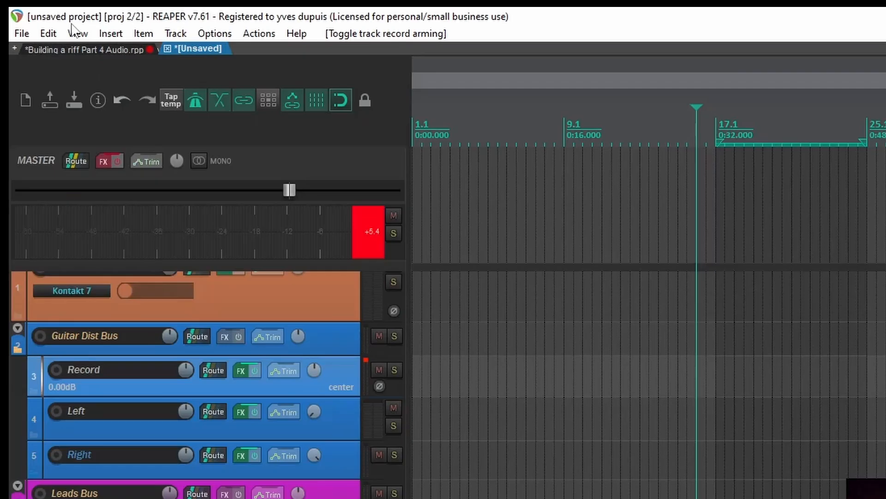
- Save the current project as a project template named Recording Template 2026
click(22, 33)
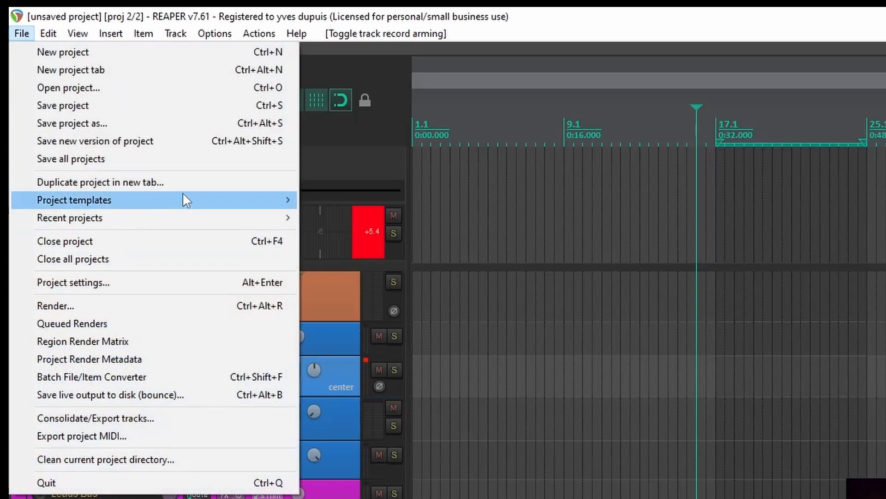
mouse_move(189, 196)
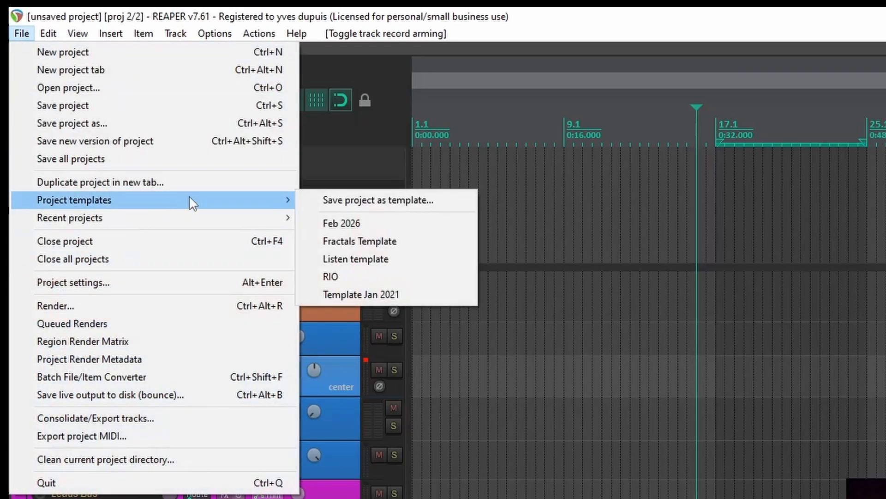
click(402, 201)
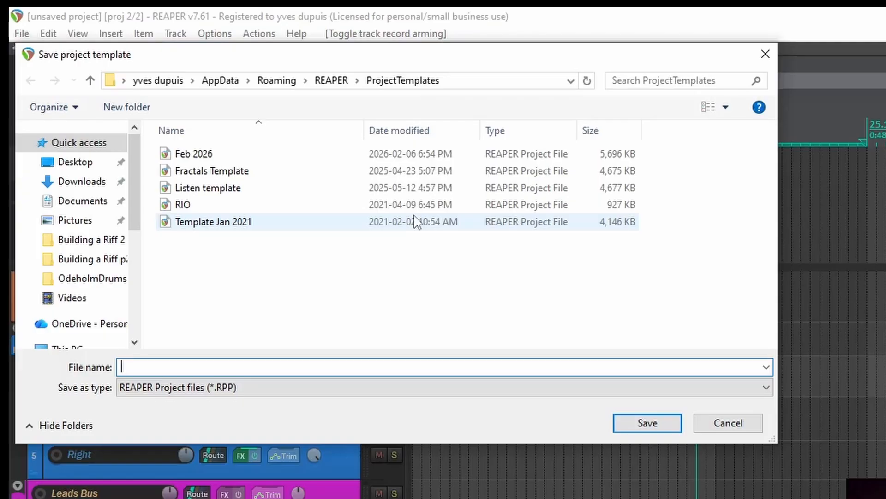
text(Rec)
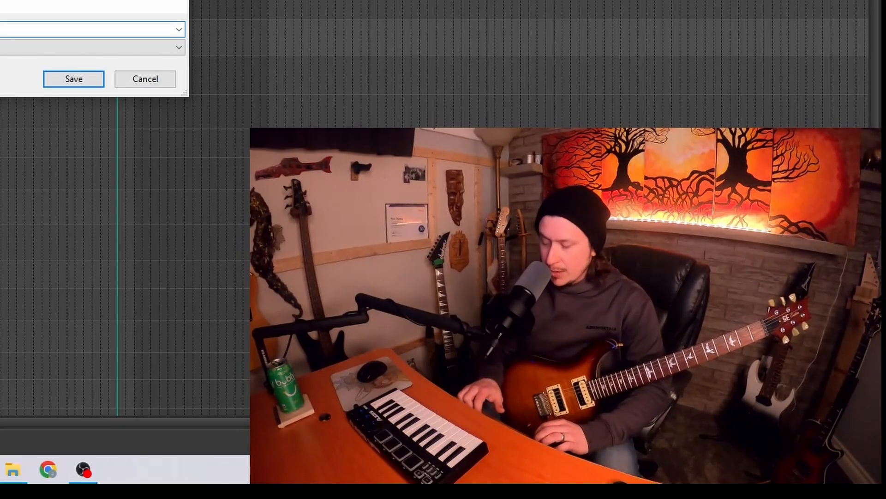
key(Return)
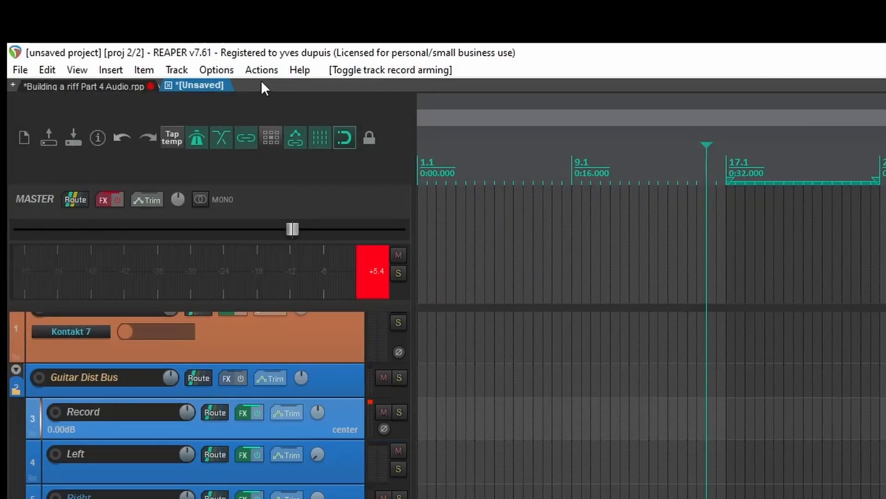
- Open a new project tab and load the Recording Template 2026 template into it
right_click(262, 82)
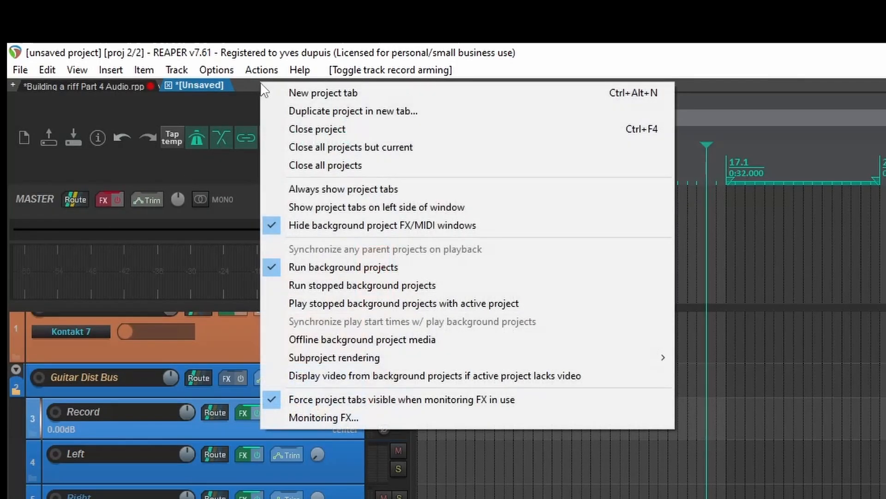
click(321, 92)
click(21, 70)
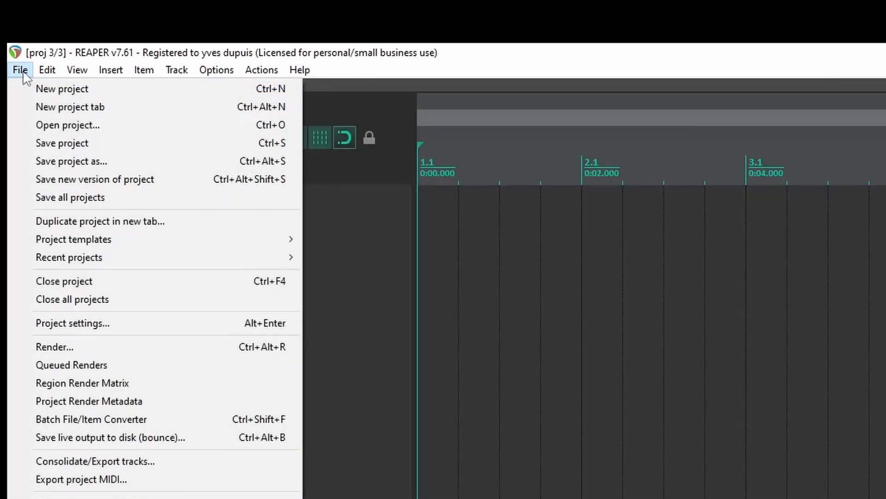
mouse_move(111, 244)
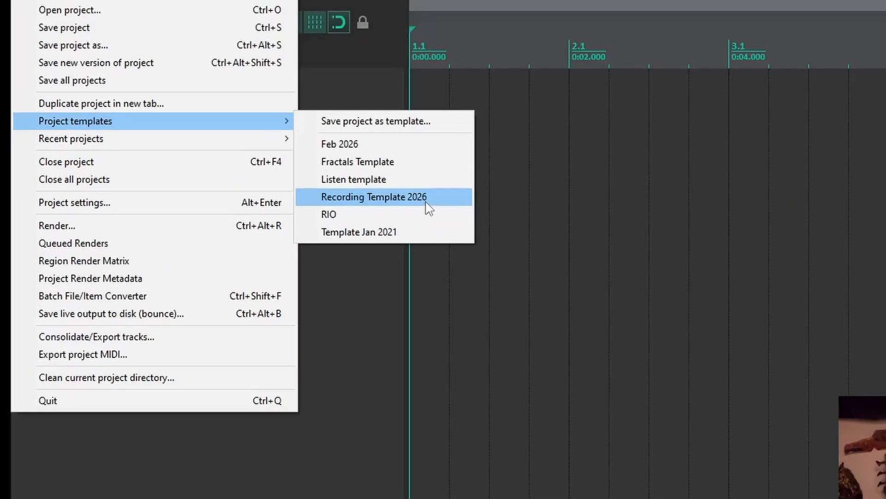
click(437, 198)
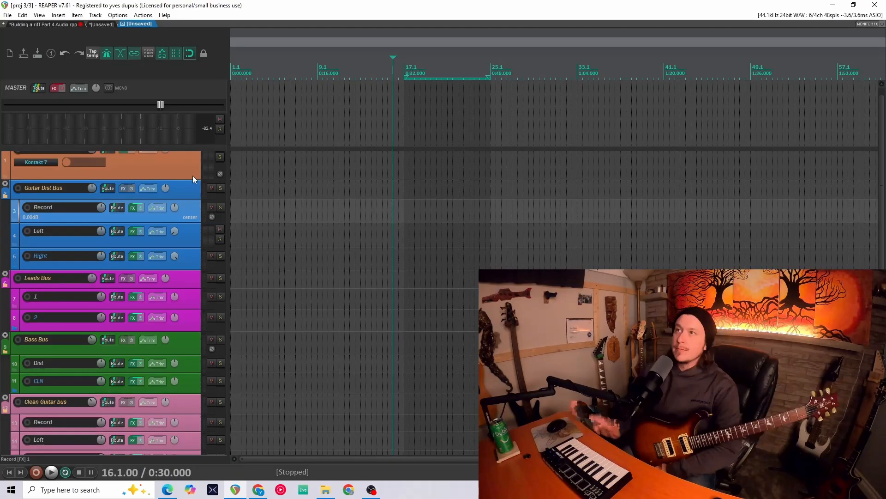
scroll(199, 189, up, 1)
scroll(127, 194, down, 1)
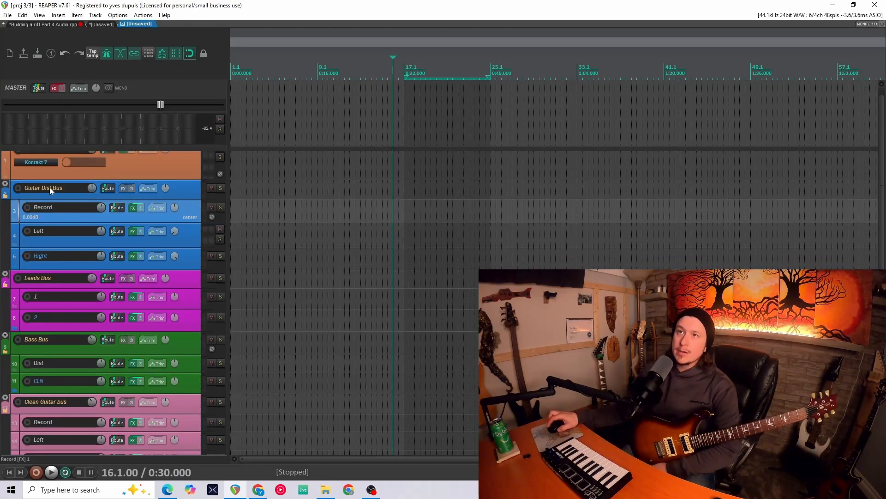
click(27, 207)
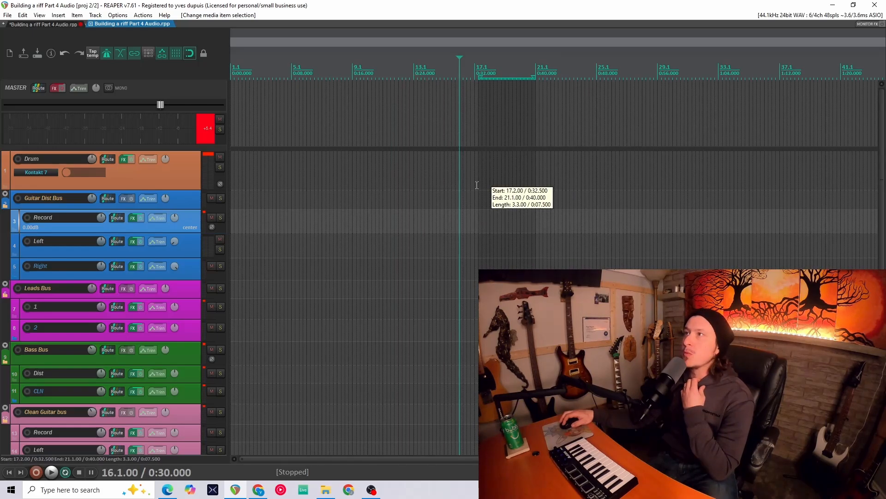
- Insert a new MIDI item on the Drum track over the selected time range from bar 17 to 21
drag(476, 186, 475, 189)
click(174, 177)
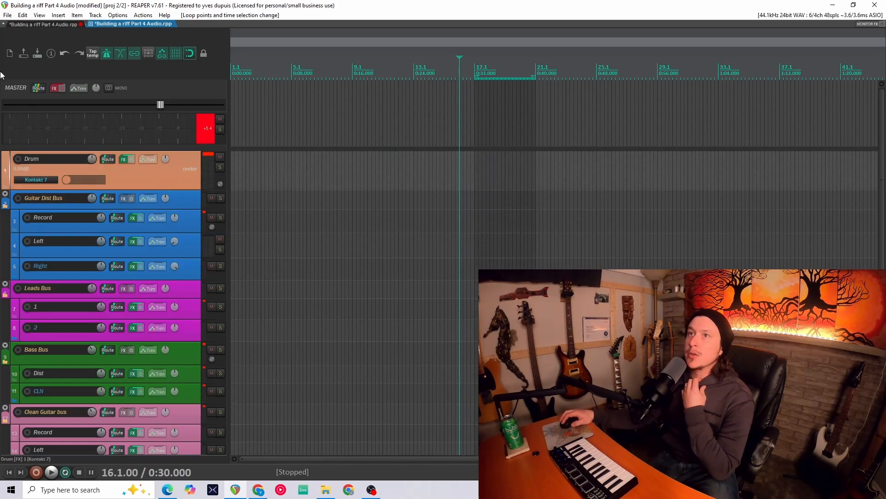
click(62, 17)
click(80, 36)
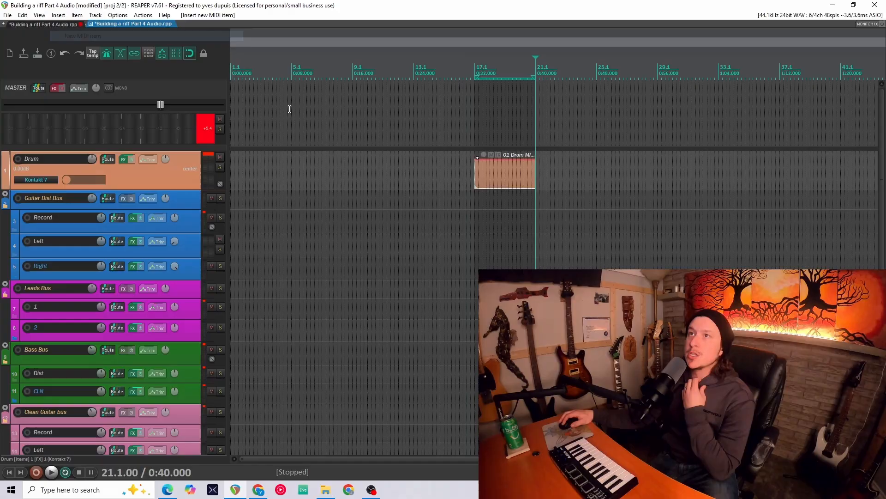
- Open the MIDI item and program a drum beat with C2 kicks, D2 snares and G#3 eighth-note hi-hats
double_click(500, 177)
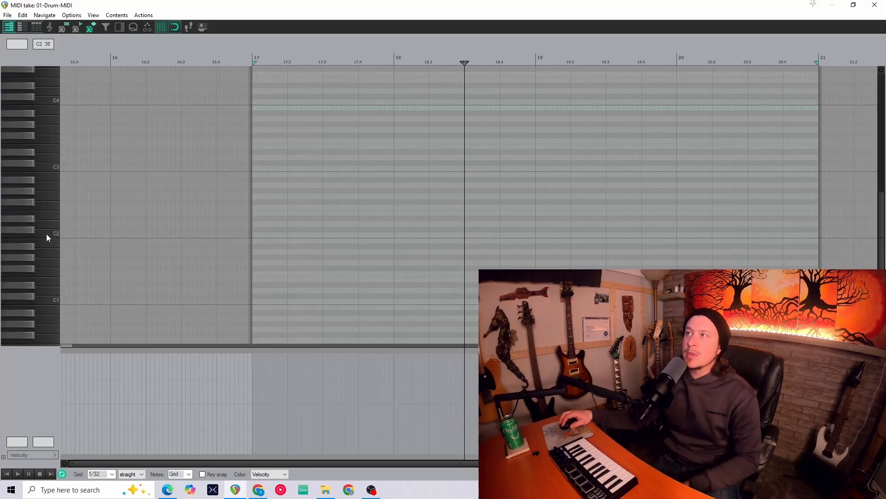
click(256, 240)
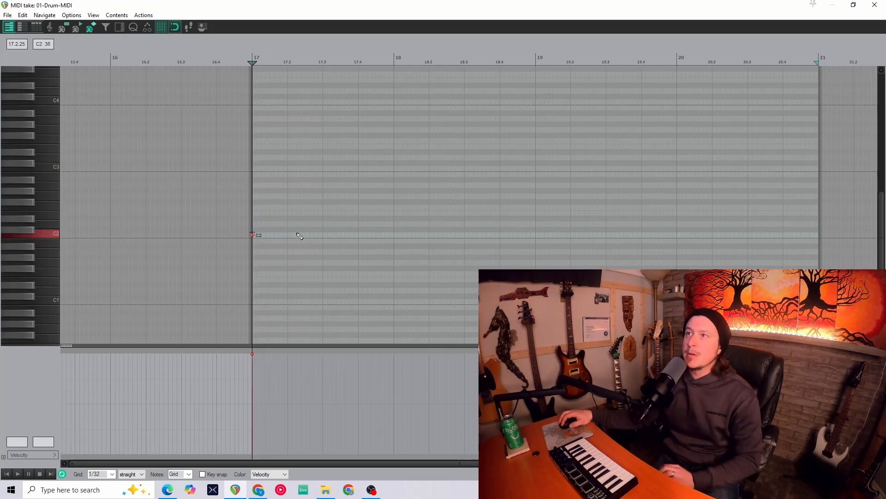
key(space)
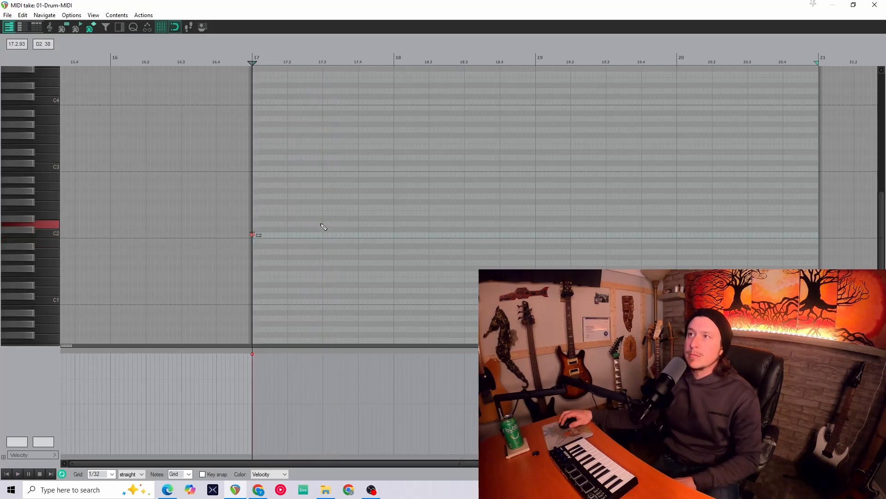
click(324, 224)
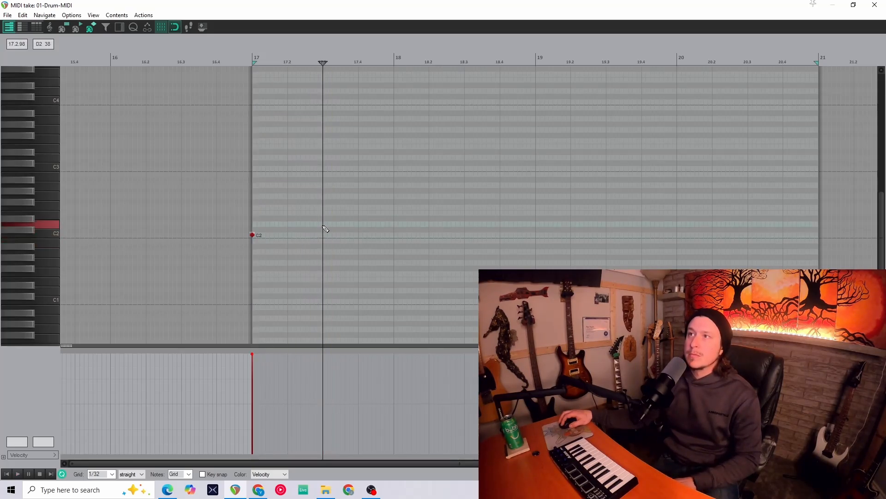
click(398, 238)
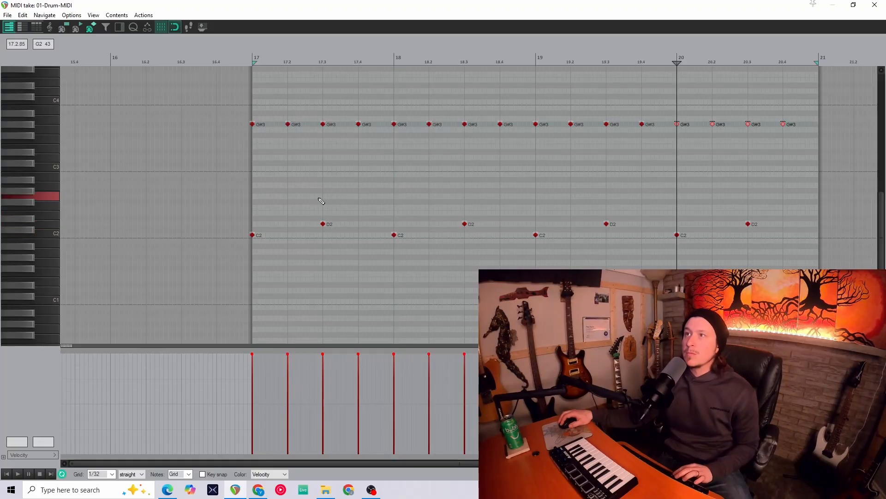
key(space)
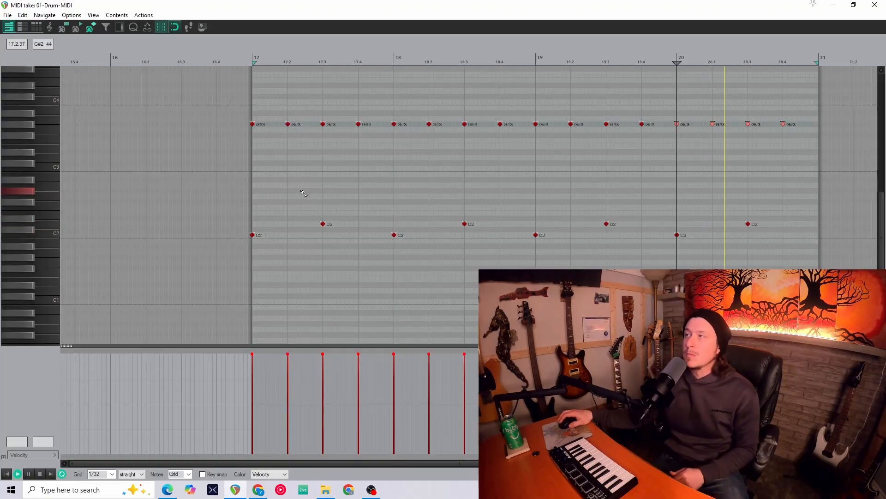
- Select all C2 kick notes and lower their velocity to 112
drag(715, 231, 221, 252)
key(space)
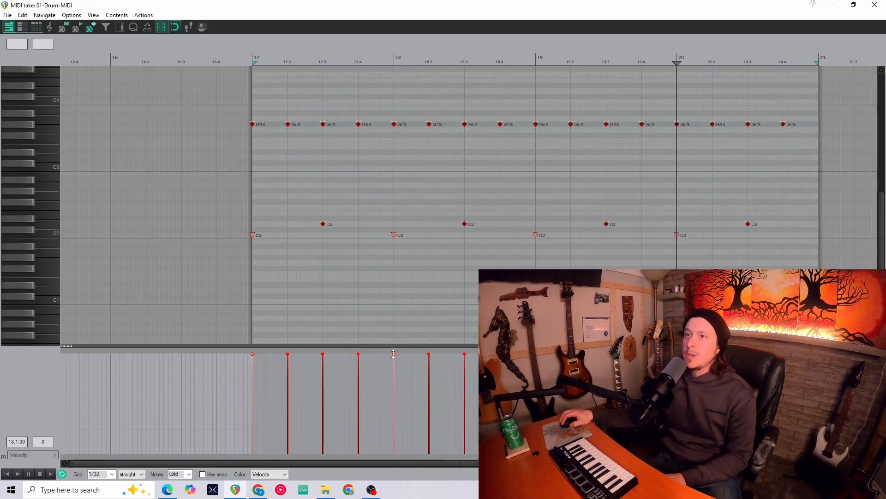
drag(394, 354, 398, 366)
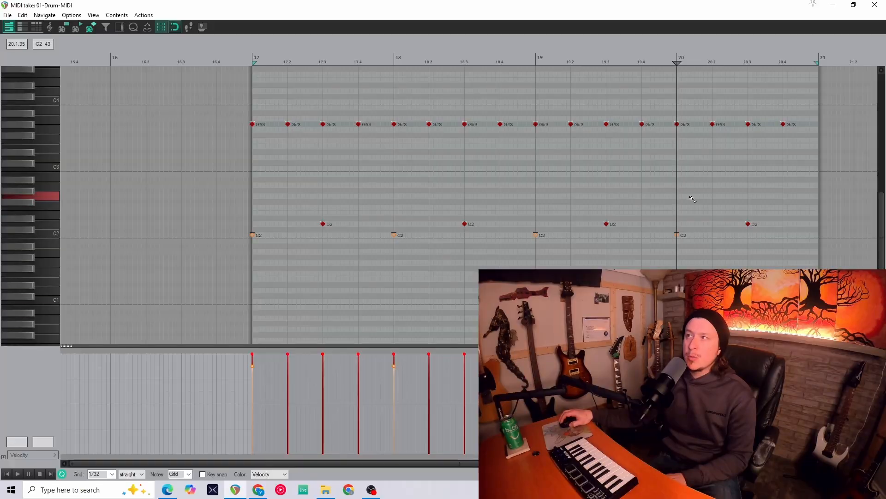
- Select all D2 snare notes and lower their velocity to 115
drag(774, 210, 307, 231)
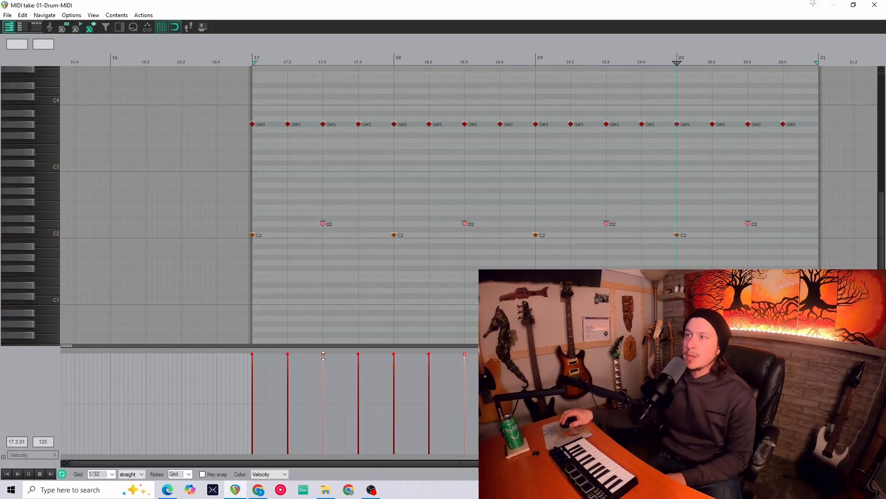
drag(324, 356, 328, 366)
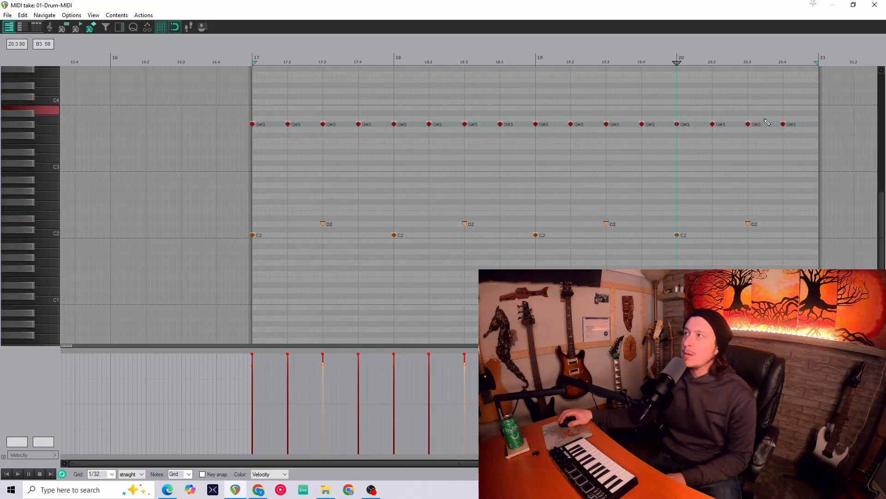
- Select all G#3 hi-hat notes, lower their velocity to 103, and preview the beat
drag(808, 117, 249, 131)
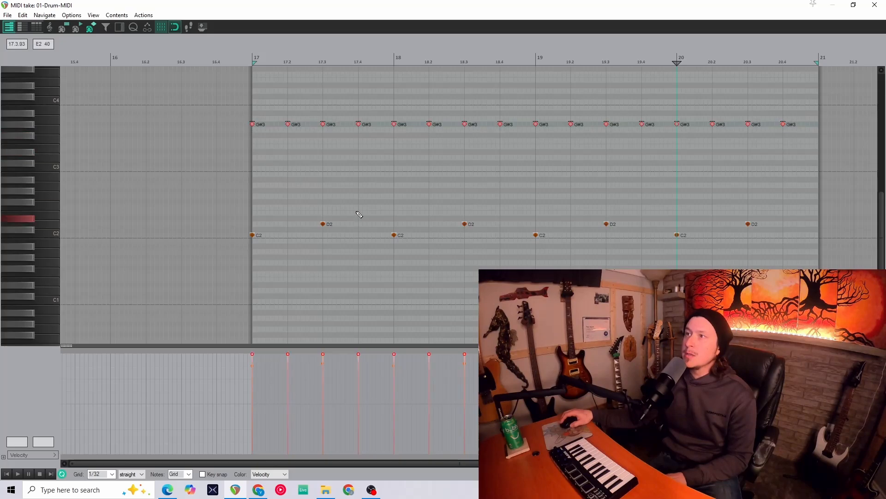
key(space)
drag(434, 354, 432, 373)
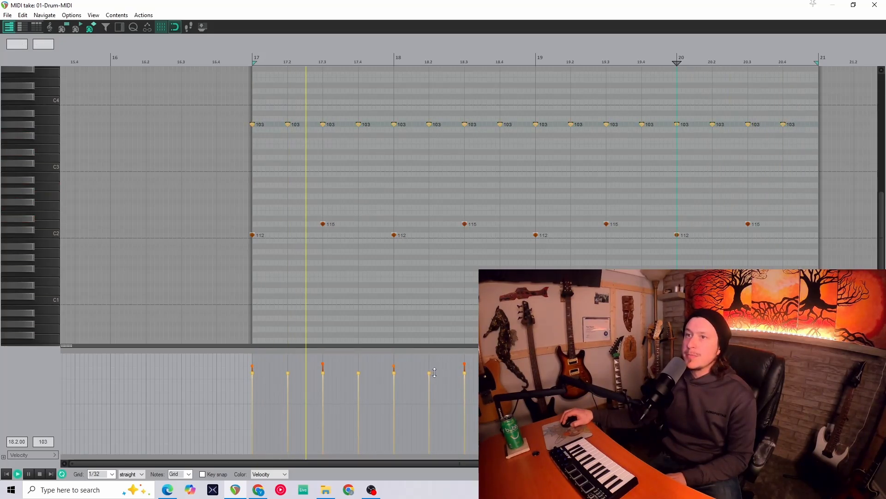
key(space)
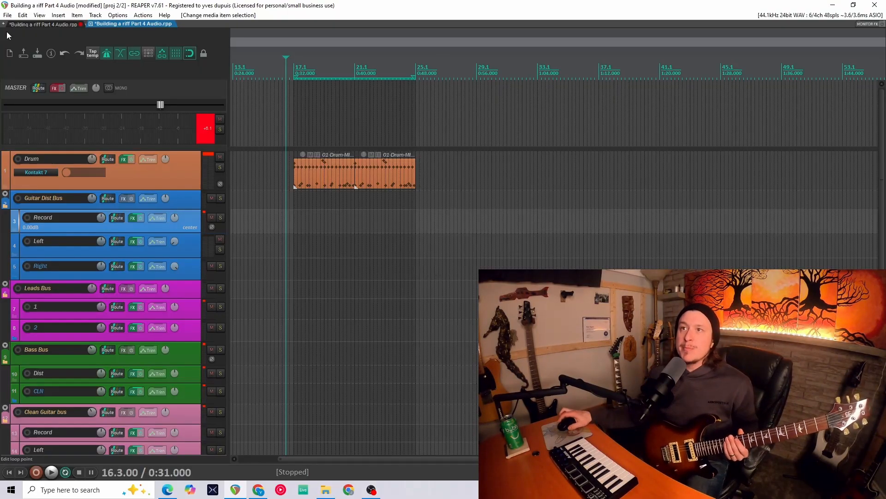
- Arm the guitar Record track for recording and play the drums to test the input
click(27, 217)
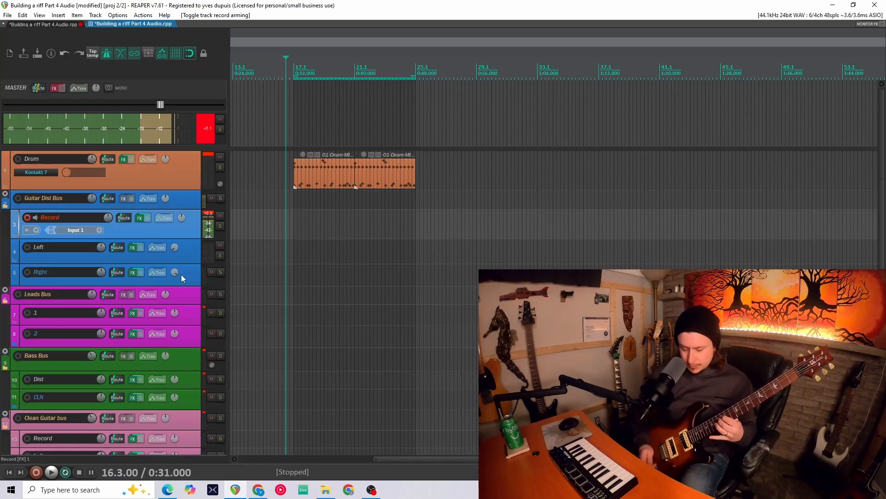
key(space)
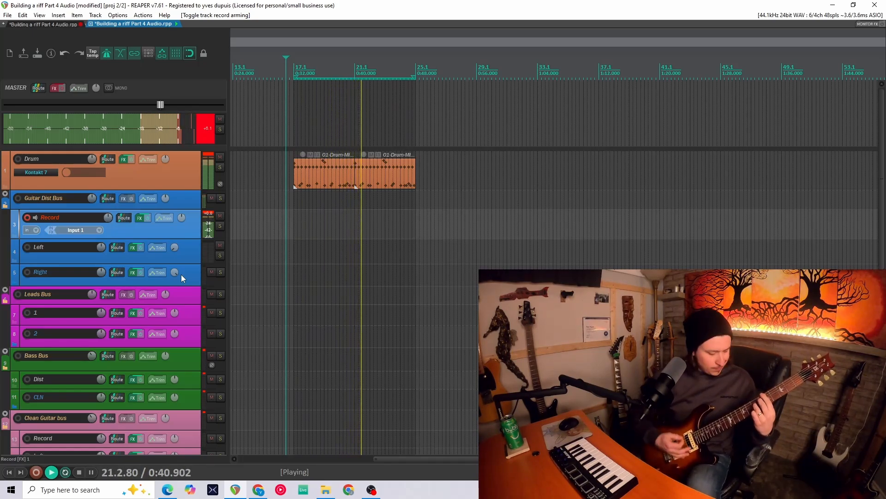
key(space)
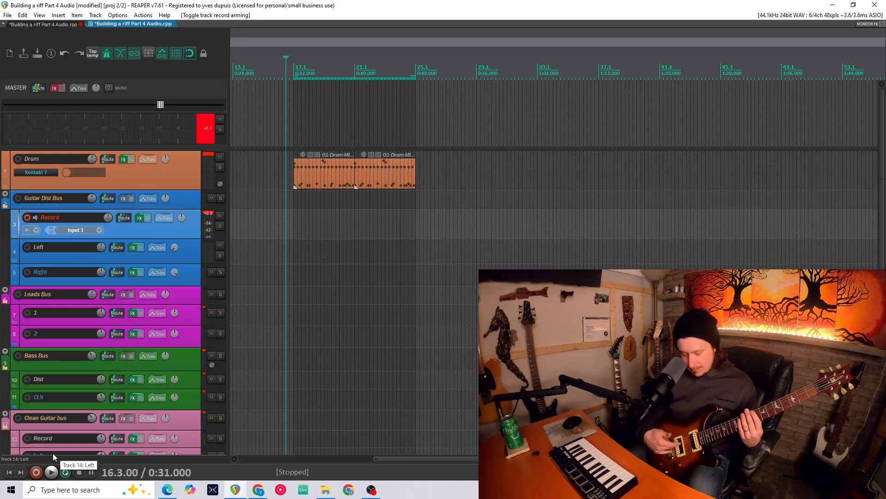
- Record a guitar take on the Record track over the drum loop
drag(378, 236, 374, 238)
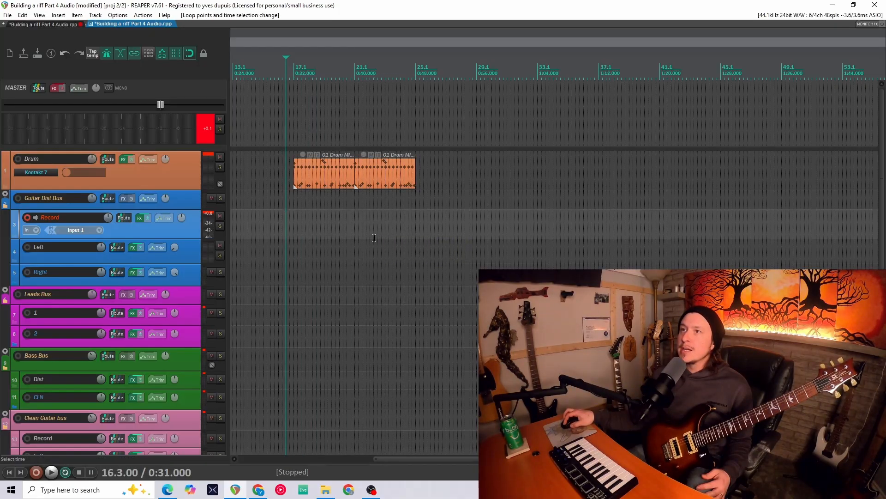
click(36, 472)
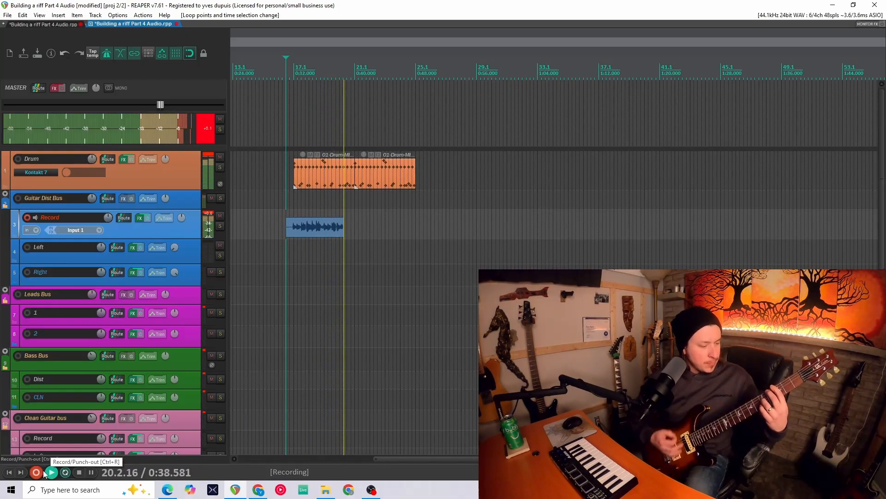
click(43, 473)
- Trim both ends of the recorded guitar item so it spans bars 17 to 21
drag(346, 228, 355, 229)
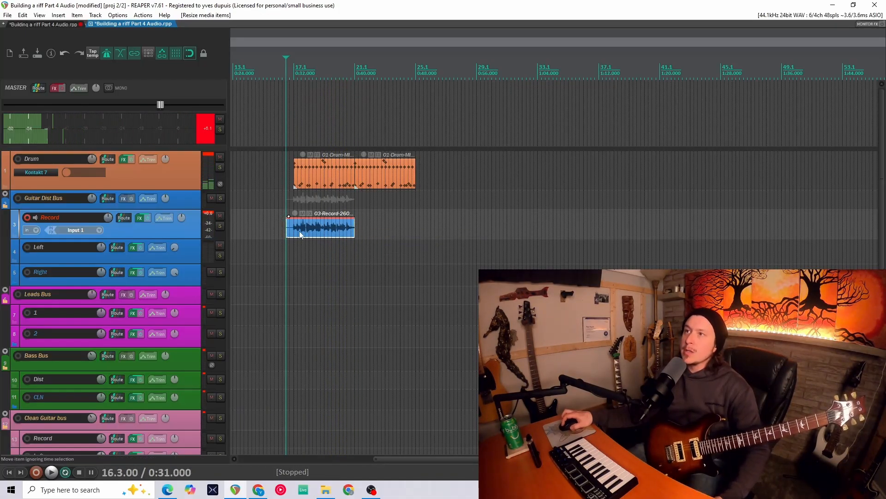
drag(287, 231, 295, 232)
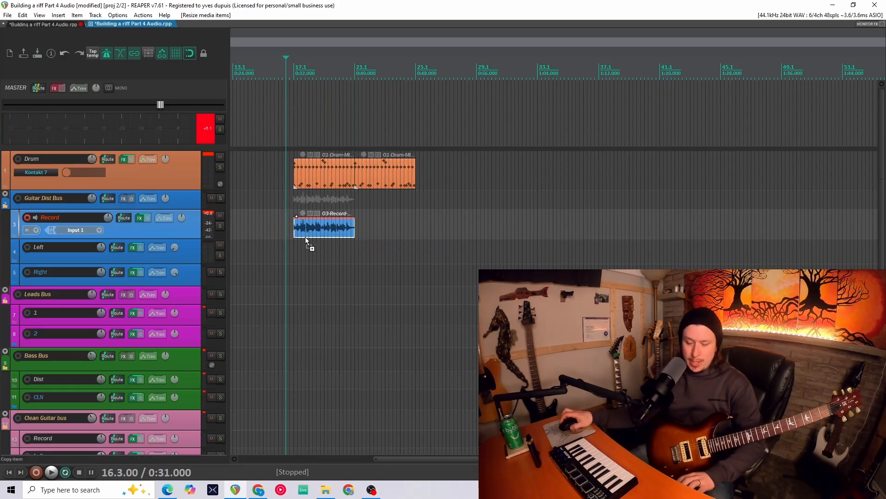
- Duplicate the guitar item and move both copies onto the Left track
key(ctrl+d)
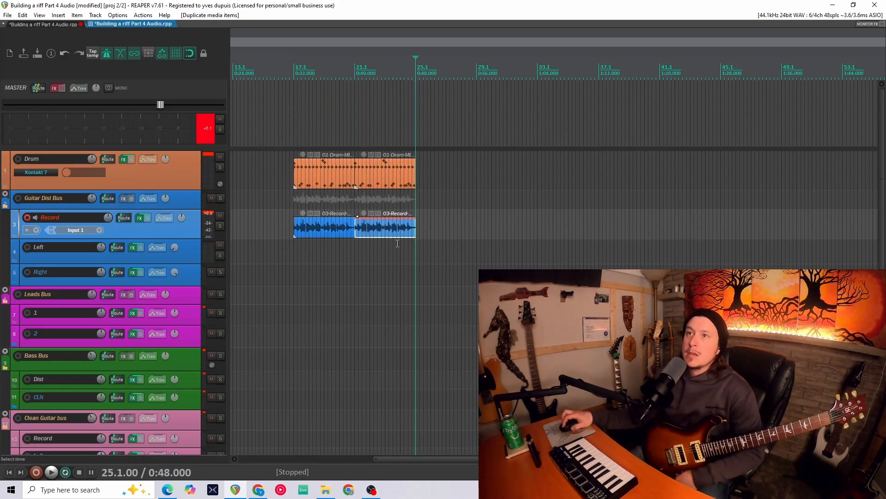
drag(310, 236, 309, 255)
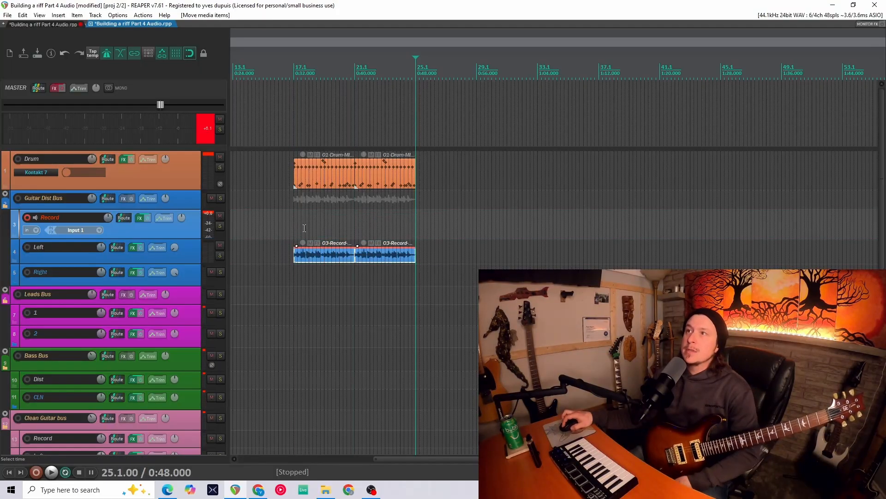
- Copy the guitar riff, trim the copy to bars 17–21, duplicate it, move both copies onto the Right track, and play it back
drag(287, 228, 297, 228)
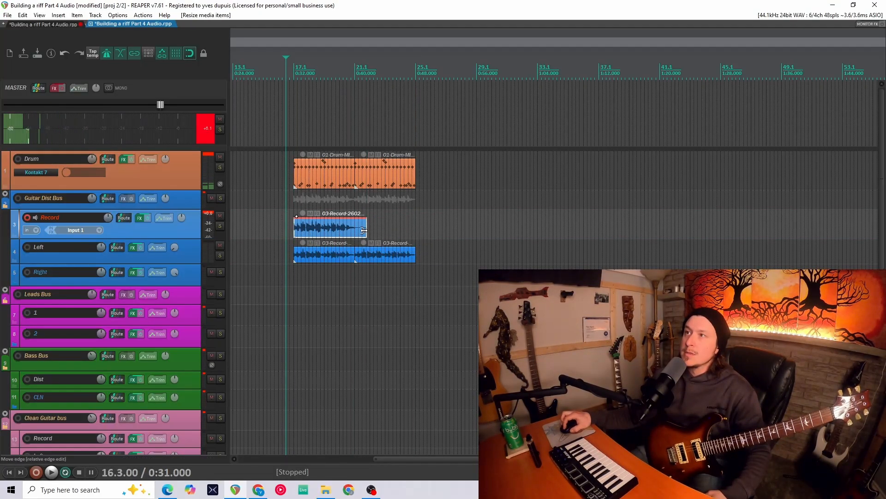
drag(364, 230, 355, 230)
drag(313, 234, 312, 232)
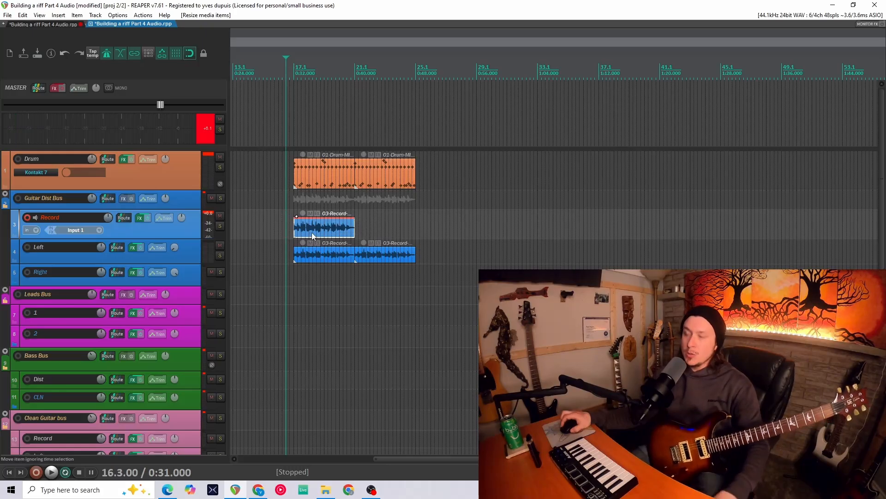
key(ctrl+d)
key(space)
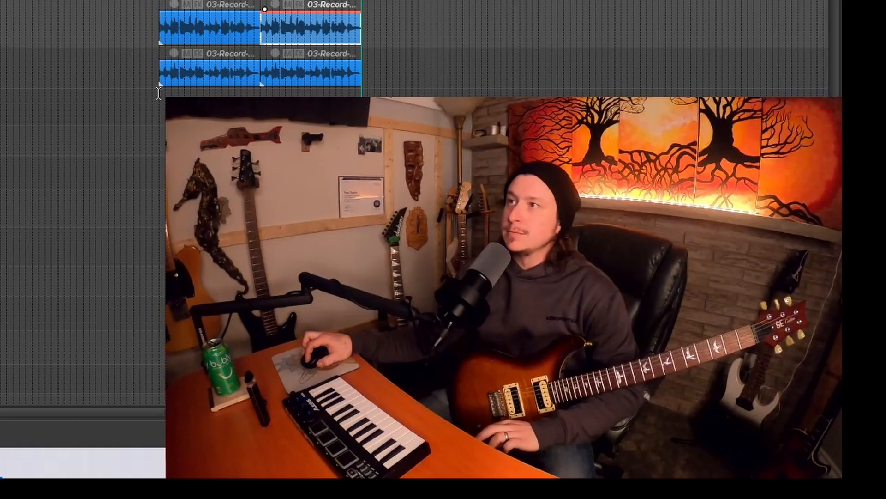
drag(624, 226, 504, 232)
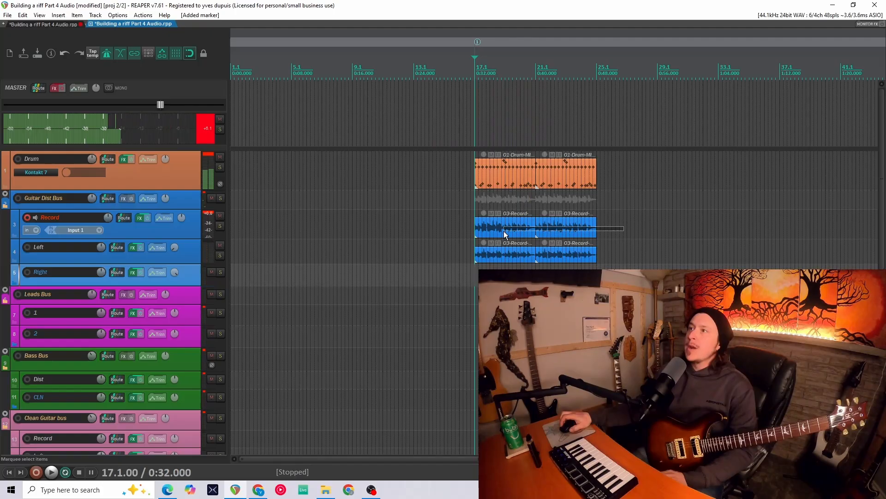
drag(505, 229, 504, 272)
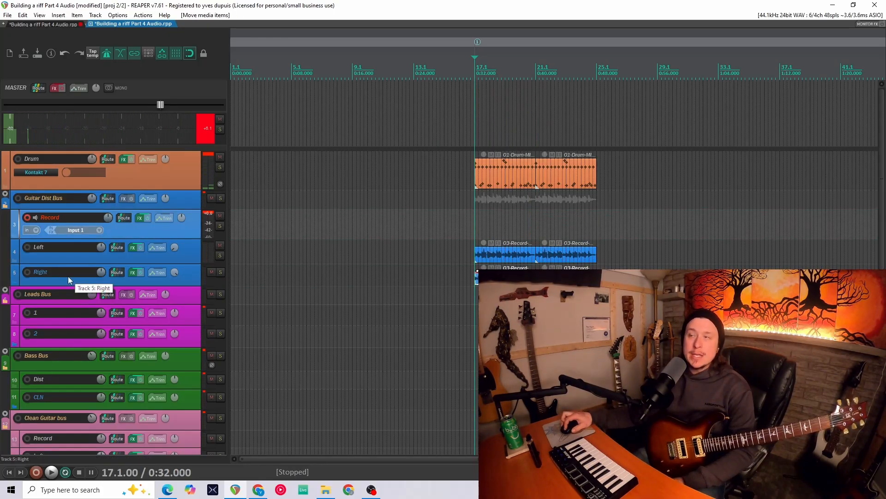
key(space)
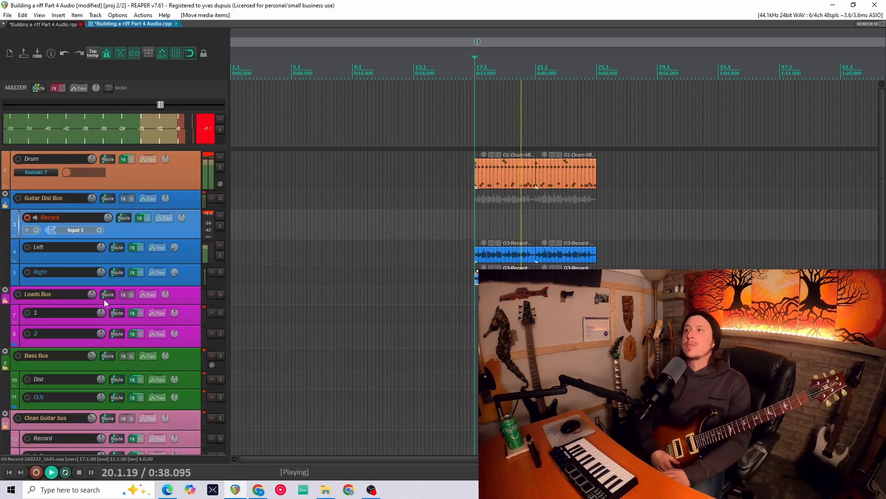
key(space)
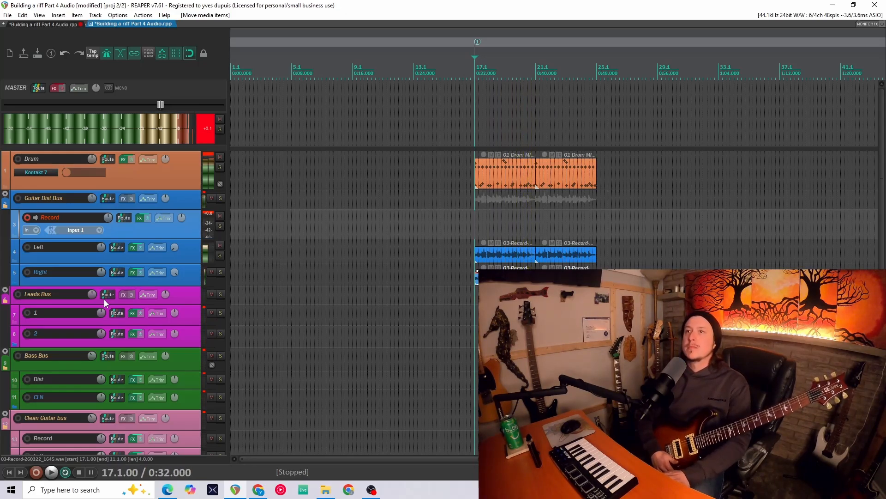
- Disarm the guitar Record track and record a lead take on track 2 of the Leads Bus
click(29, 218)
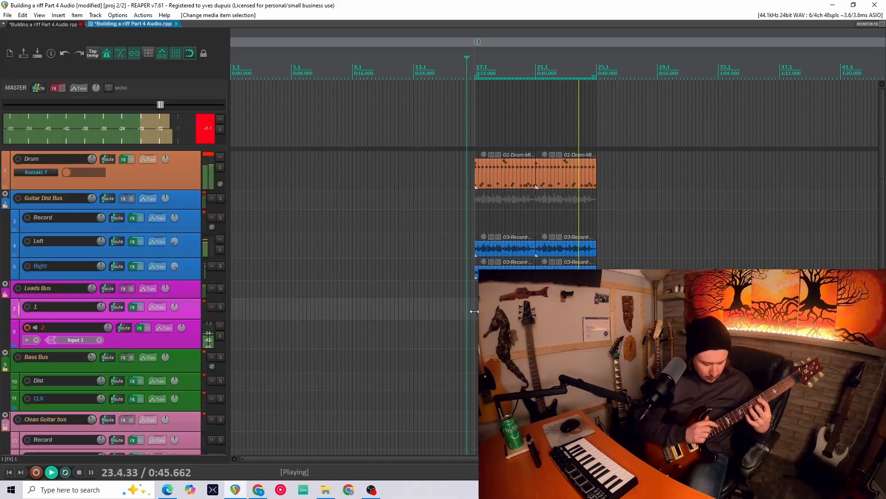
key(space)
- Record a bass take on the Dist track of the Bass Bus over the riff
drag(474, 312, 601, 200)
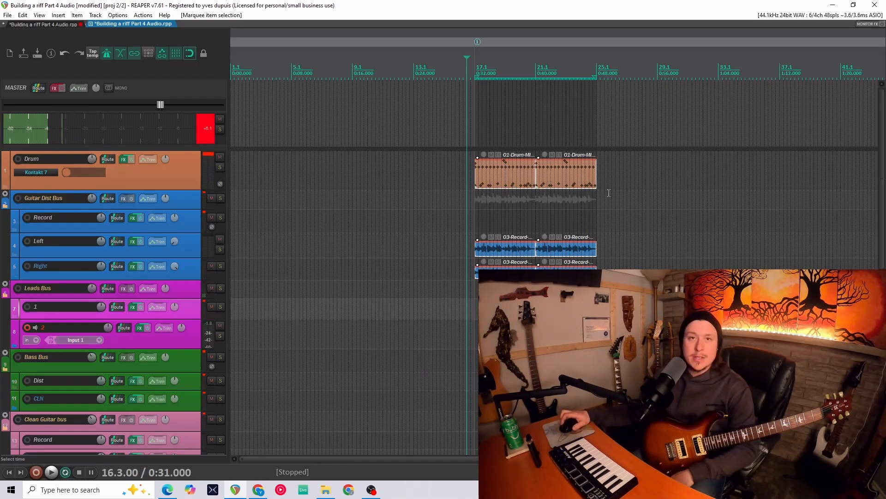
click(628, 170)
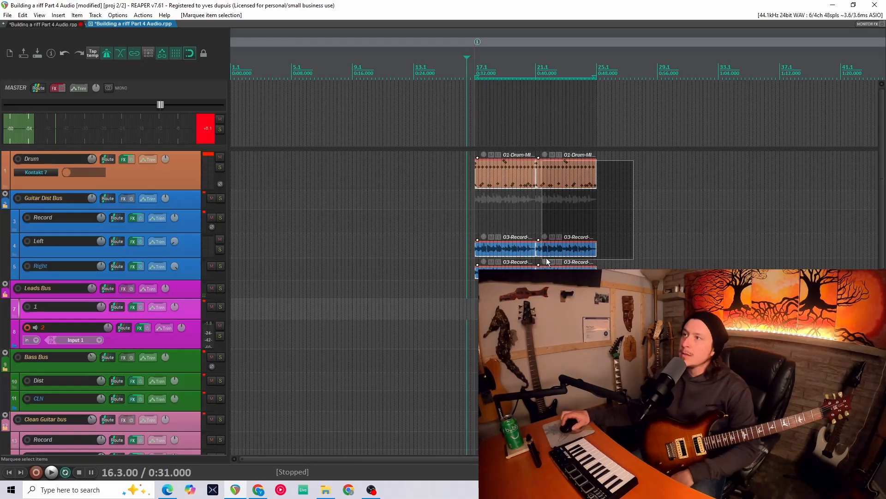
click(40, 473)
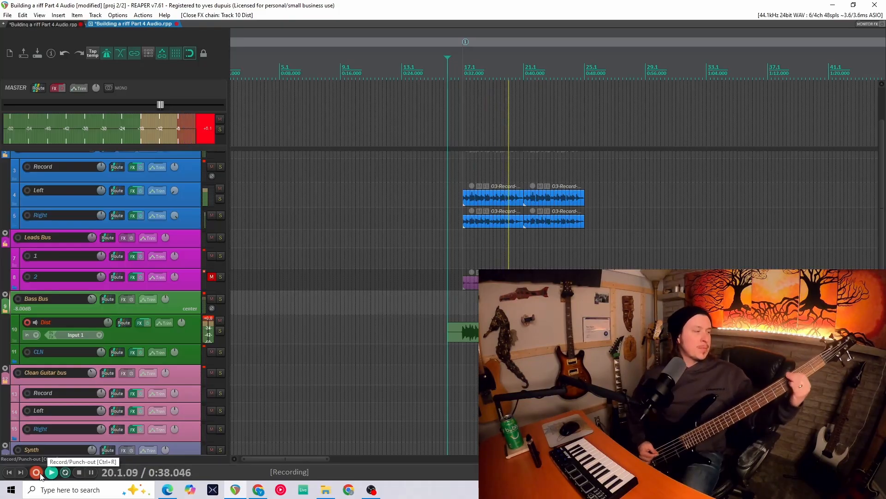
- Arm the Record track in the Clean Guitar bus and record a clean guitar take
click(28, 381)
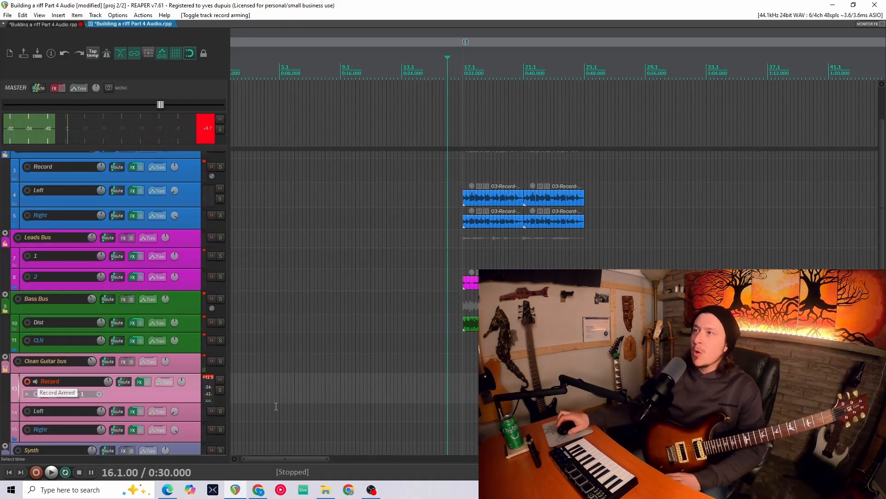
click(404, 391)
click(36, 472)
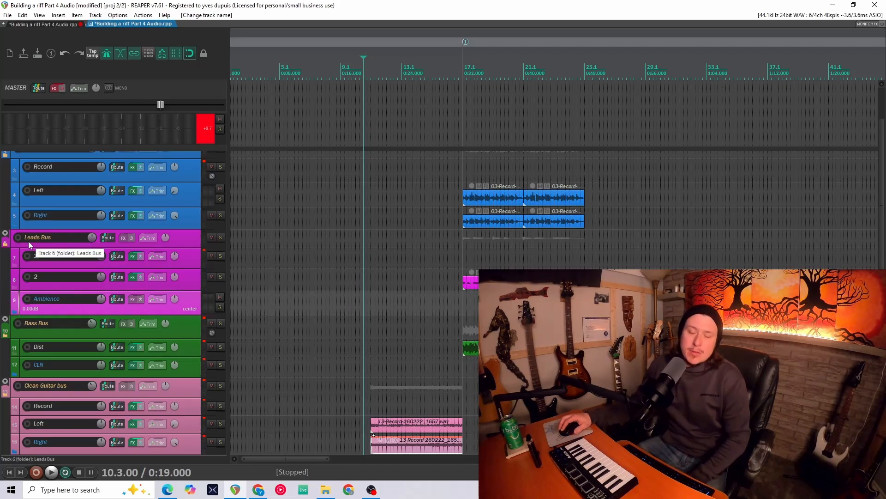
- Add the Line 6 Helix Native plugin to the Ambience track's FX chain
click(131, 299)
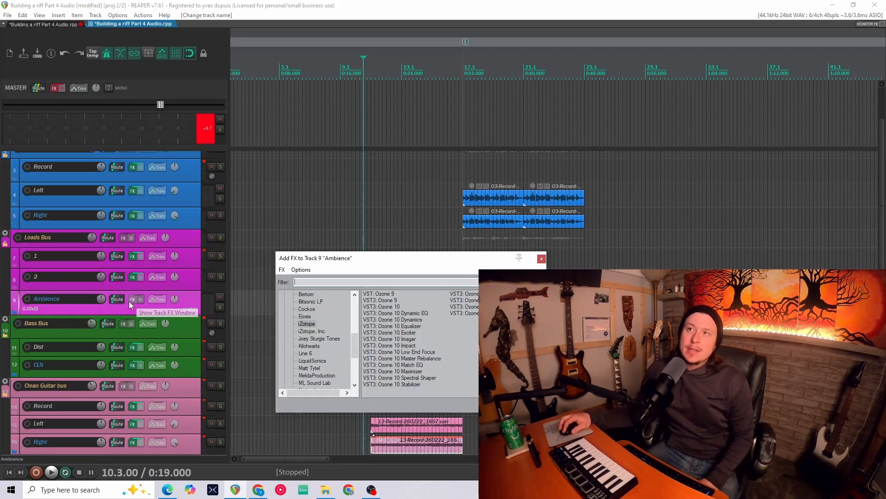
click(304, 354)
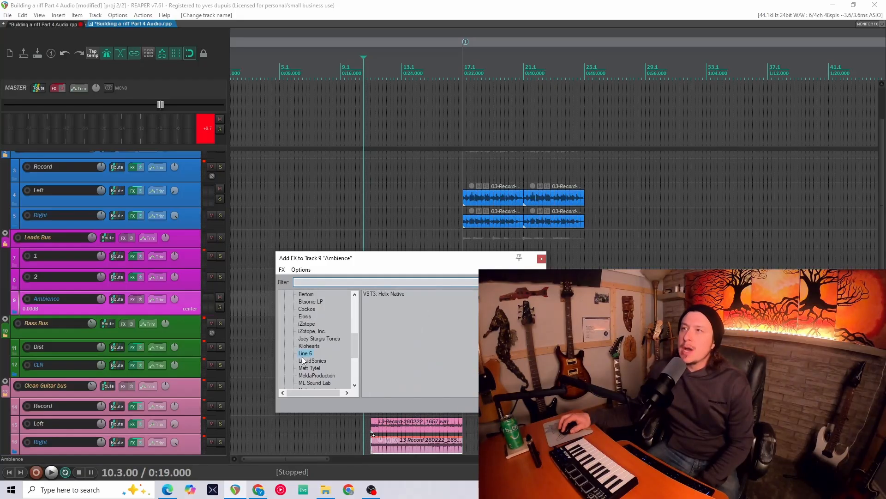
double_click(382, 295)
- Arm the Ambience track, close the plugin window, and record an ambient guitar take
click(29, 299)
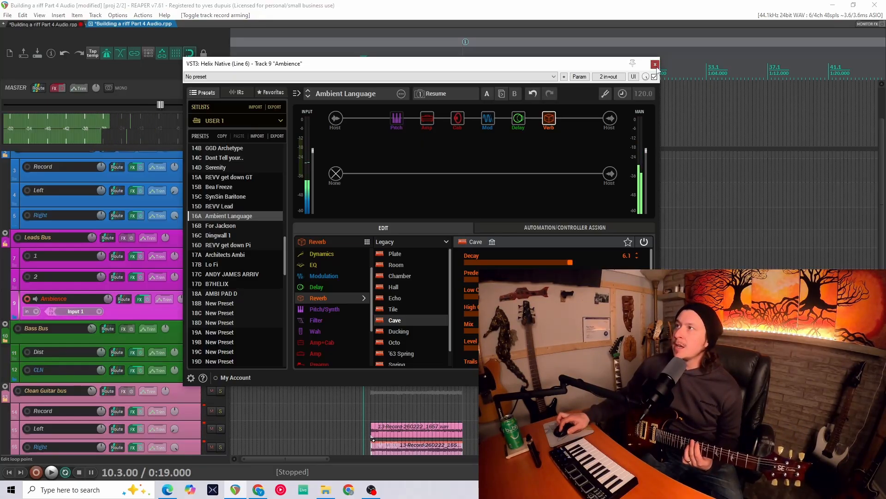
key(Escape)
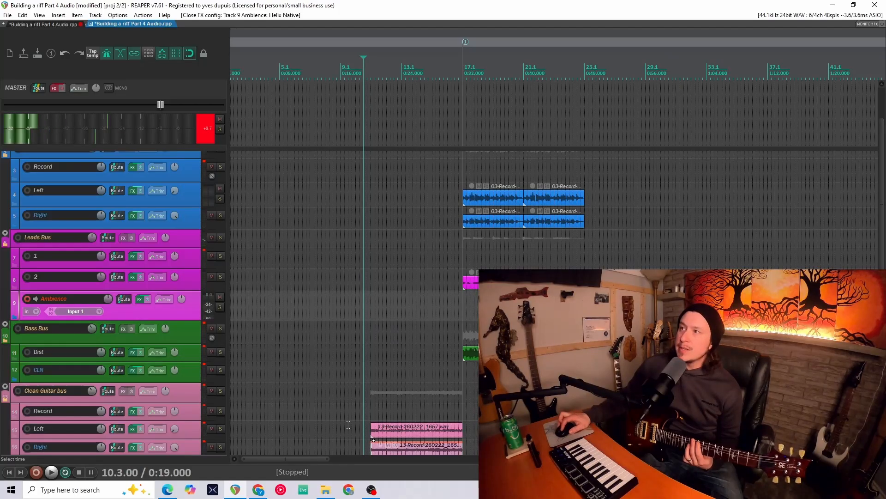
click(37, 471)
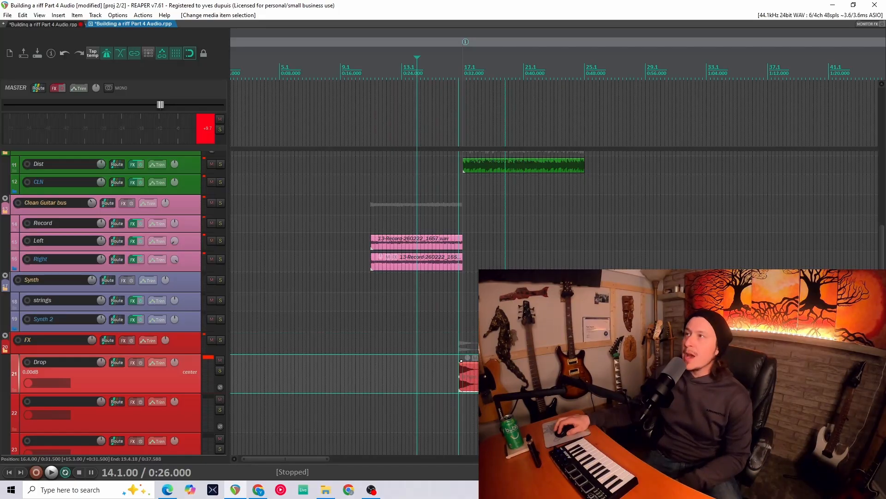
- Align the Drop sample item with bar 17 and raise the Drop track's volume to 4.42 dB
drag(462, 360, 466, 361)
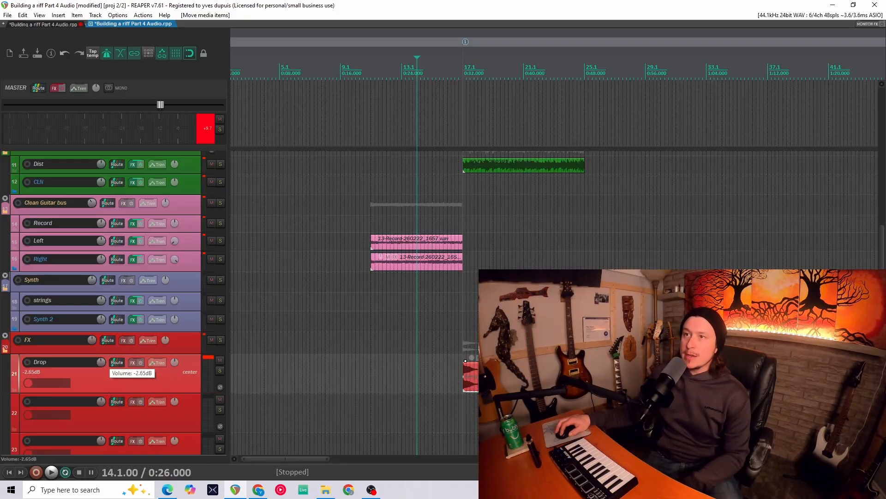
drag(102, 361, 103, 358)
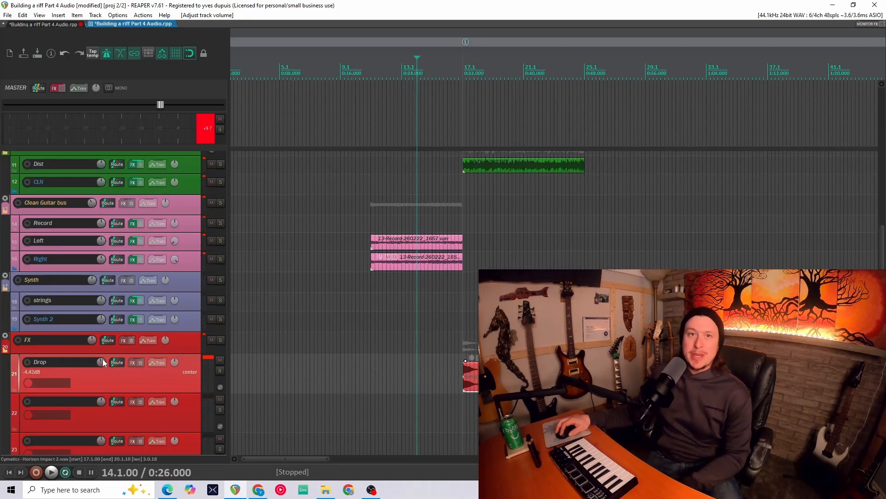
click(117, 363)
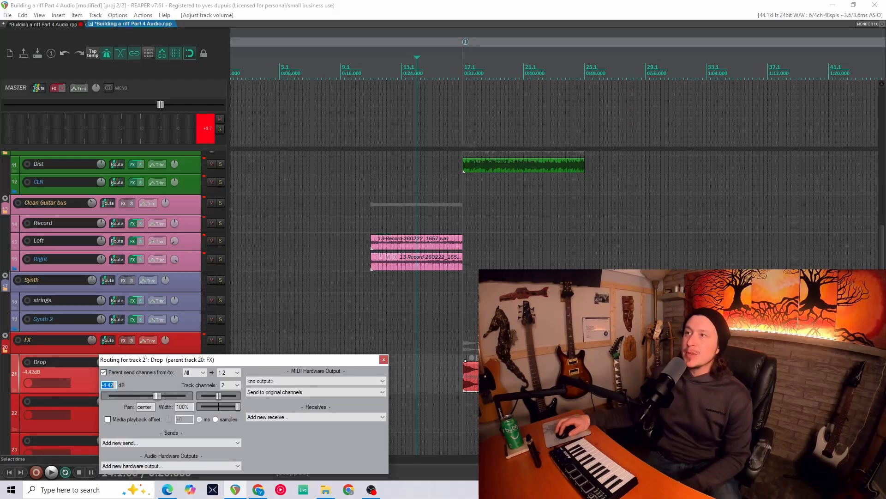
click(465, 345)
- Play the arrangement and solo the Drop track to audition it
key(space)
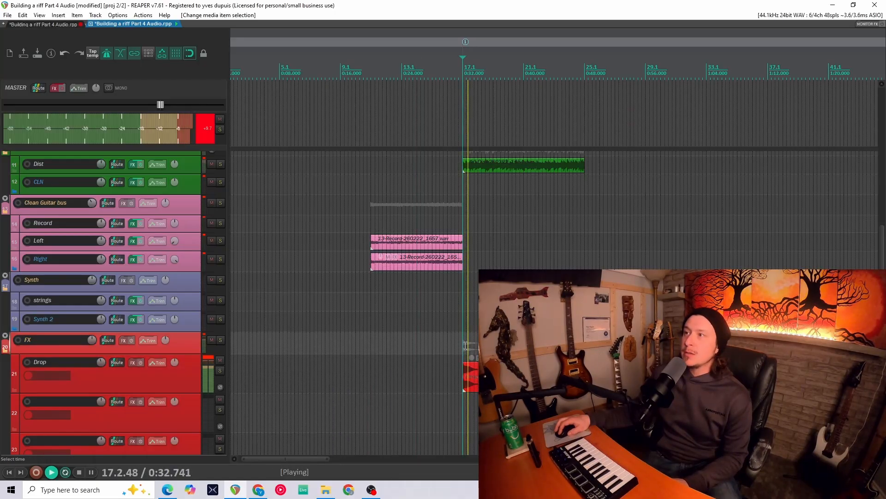
key(space)
key(space)
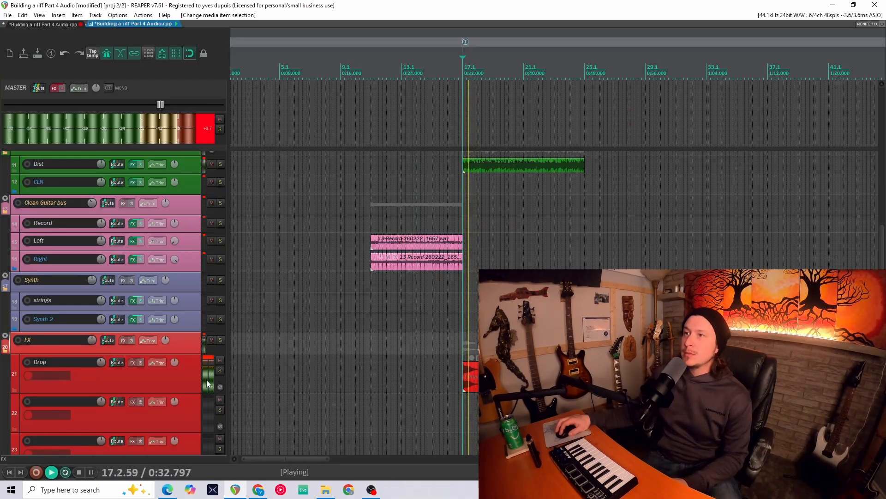
key(space)
click(221, 370)
key(space)
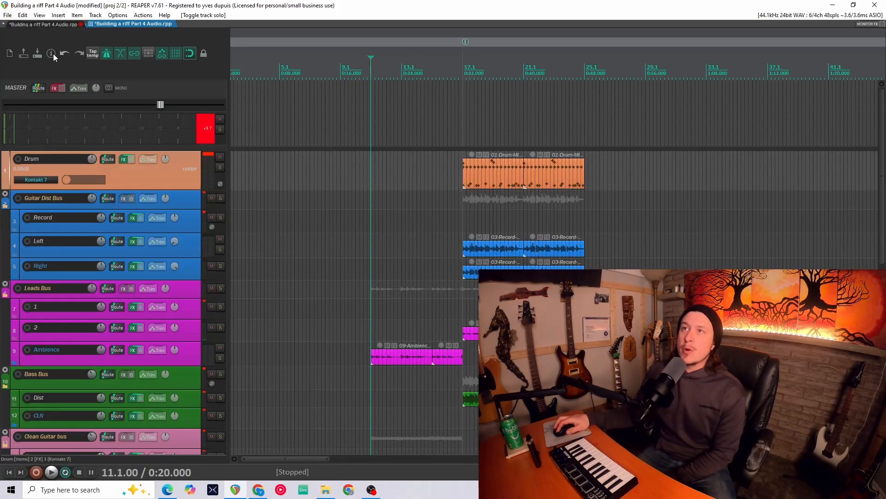
- Enable the master FX chain and play back the whole arrangement from the start
click(63, 89)
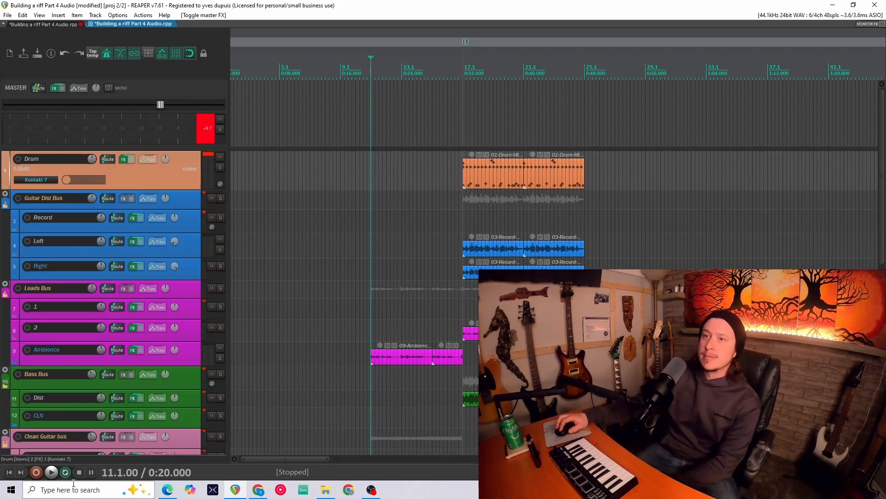
click(53, 472)
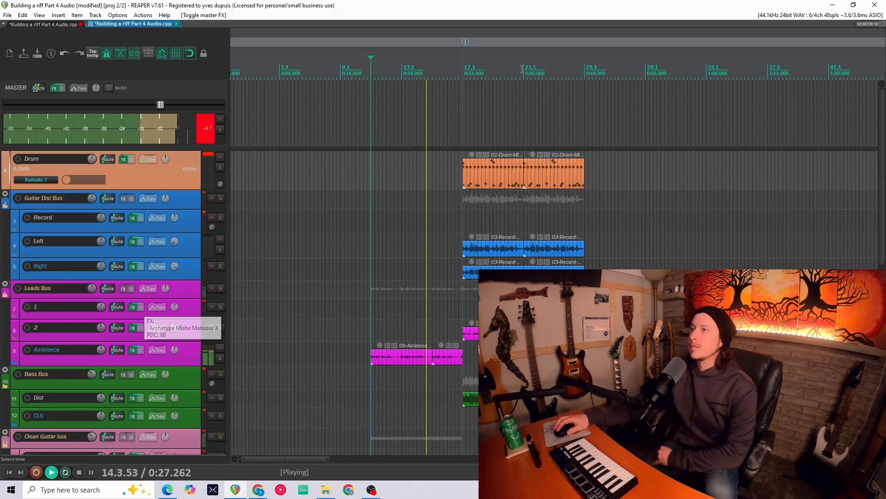
drag(597, 54, 477, 72)
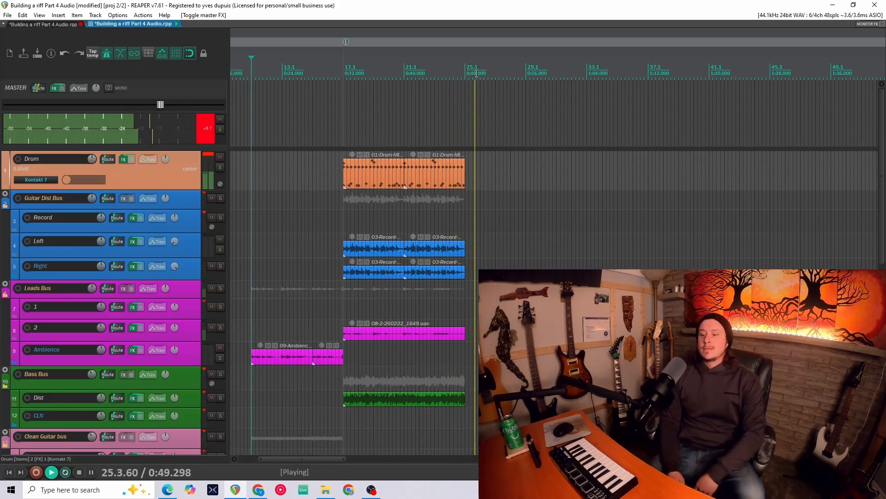
key(space)
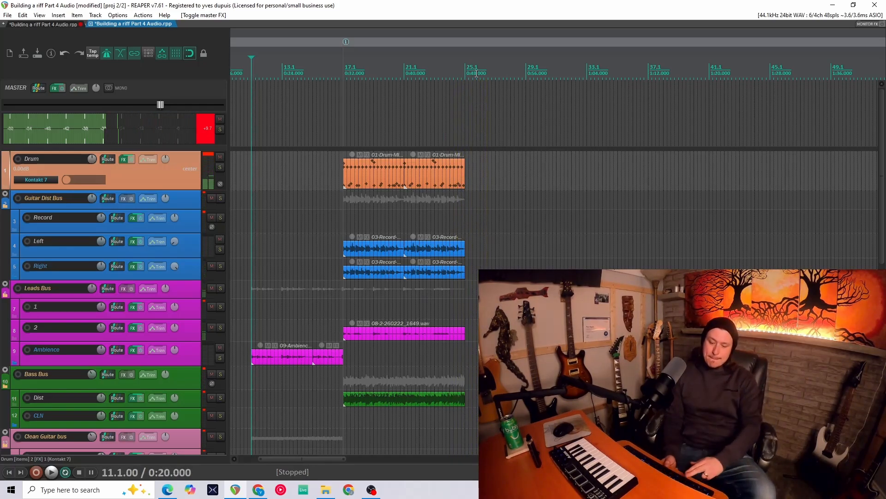